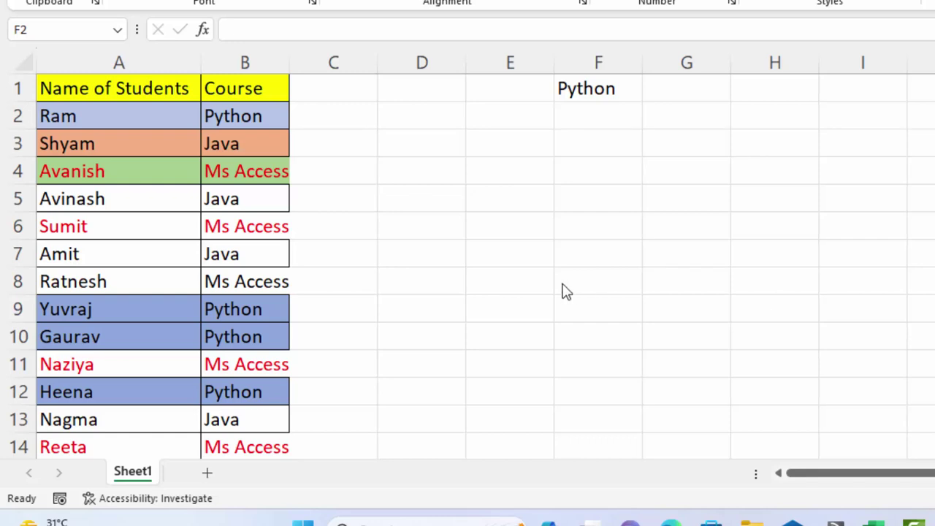
Review the student names in column A and their courses in column B, such as Ram's and Yuvraj's Python rows
{"action": "left_click", "coordinate": [568, 120]}
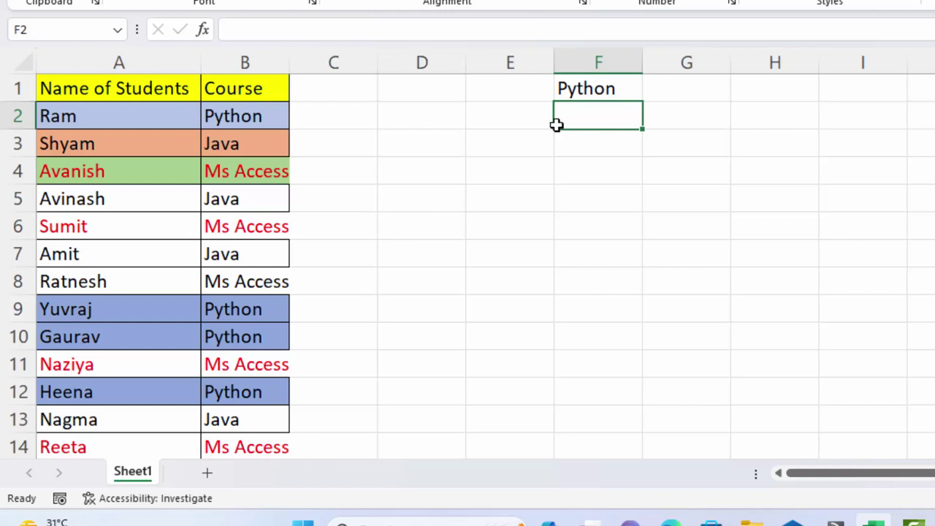
{"action": "left_click_drag", "start_coordinate": [151, 116], "coordinate": [139, 357]}
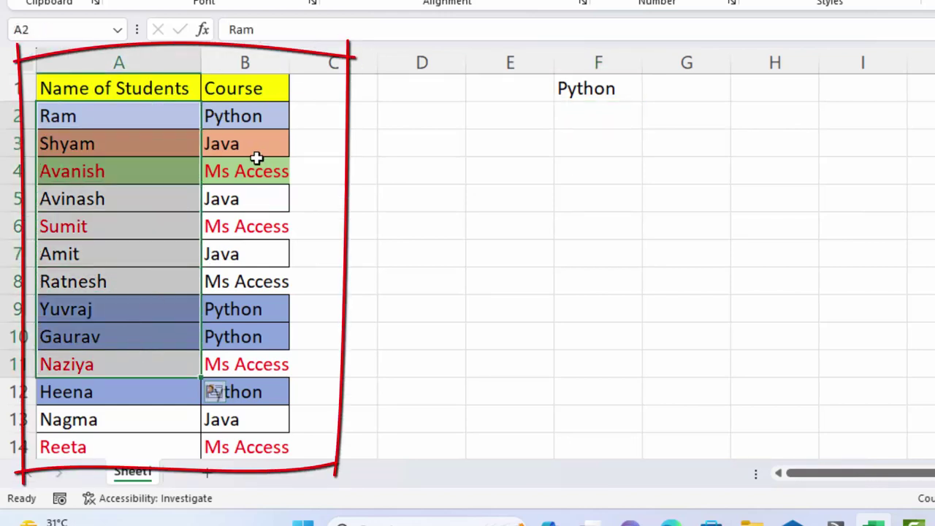
{"action": "left_click", "coordinate": [266, 115]}
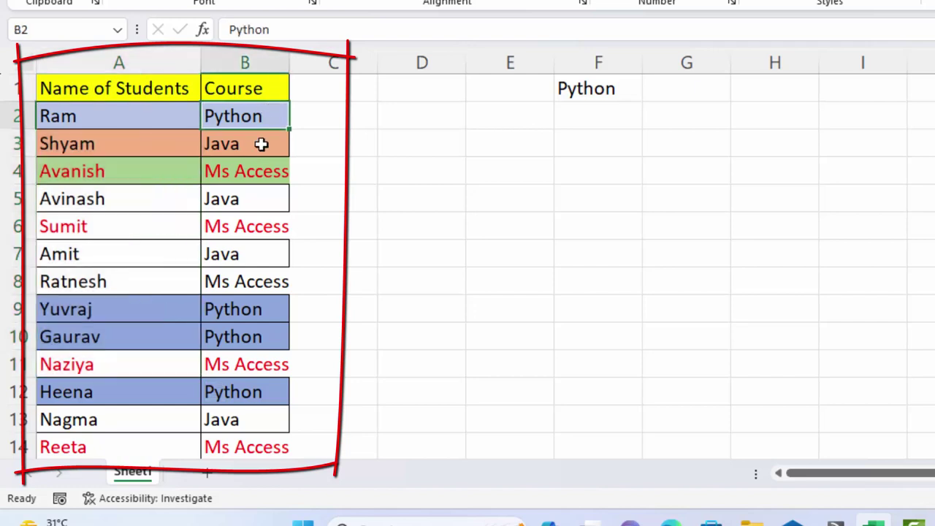
{"action": "left_click", "coordinate": [221, 150]}
{"action": "left_click", "coordinate": [210, 168]}
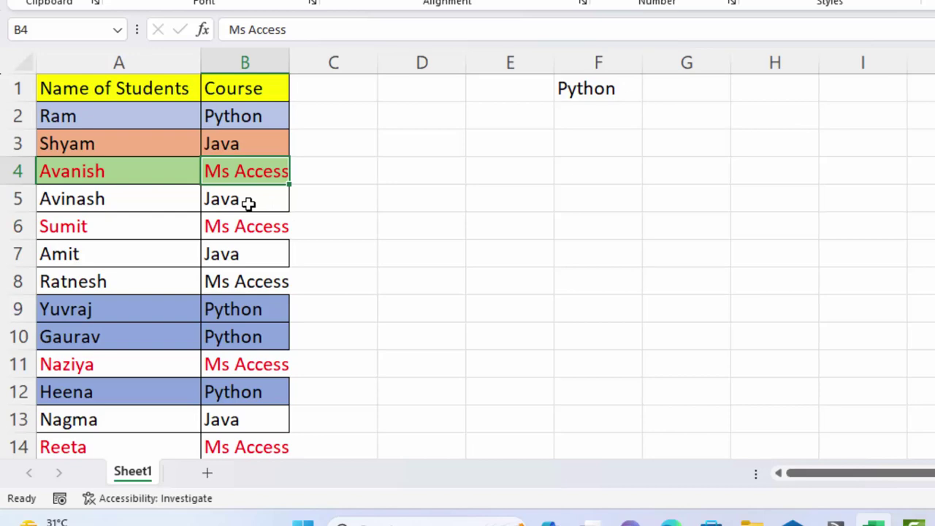
{"action": "left_click", "coordinate": [248, 204]}
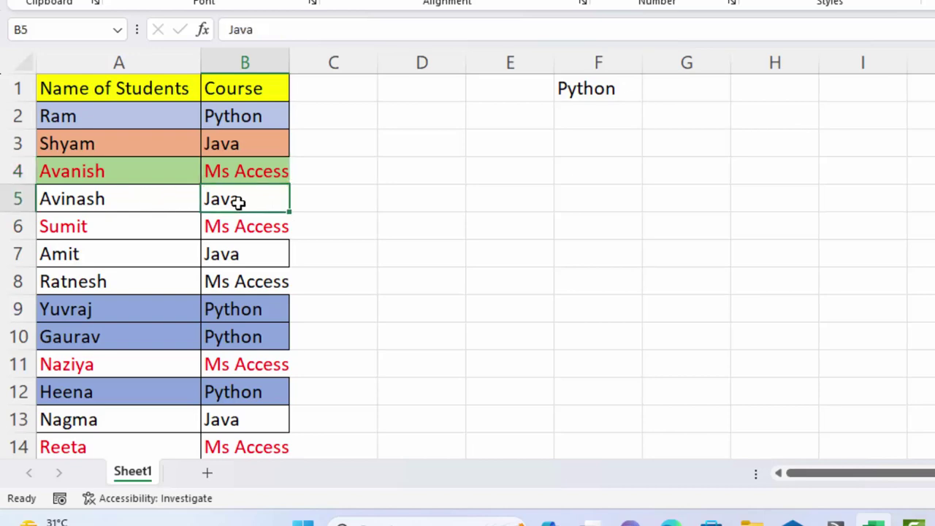
{"action": "scroll", "coordinate": [265, 311], "scroll_direction": "down", "scroll_amount": 1}
{"action": "scroll", "coordinate": [265, 311], "scroll_direction": "down", "scroll_amount": 2}
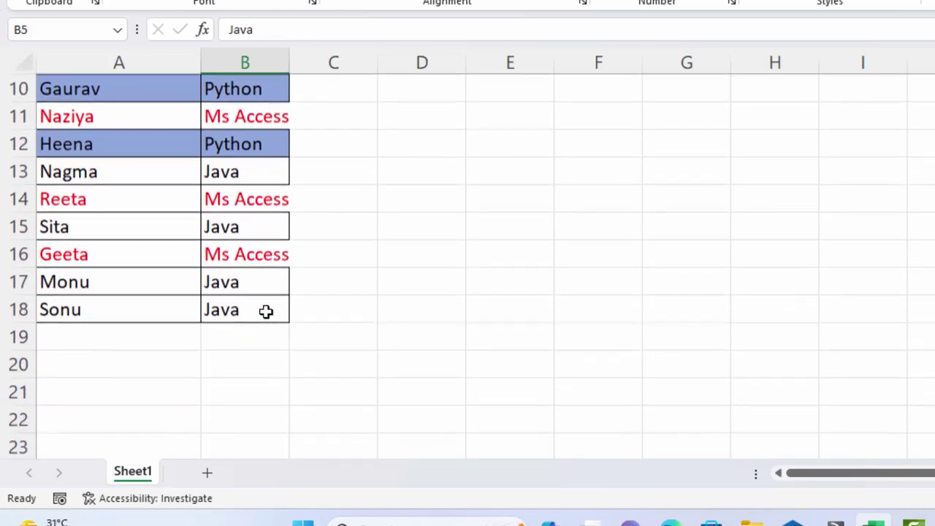
{"action": "scroll", "coordinate": [265, 311], "scroll_direction": "up", "scroll_amount": 3}
{"action": "left_click", "coordinate": [582, 122]}
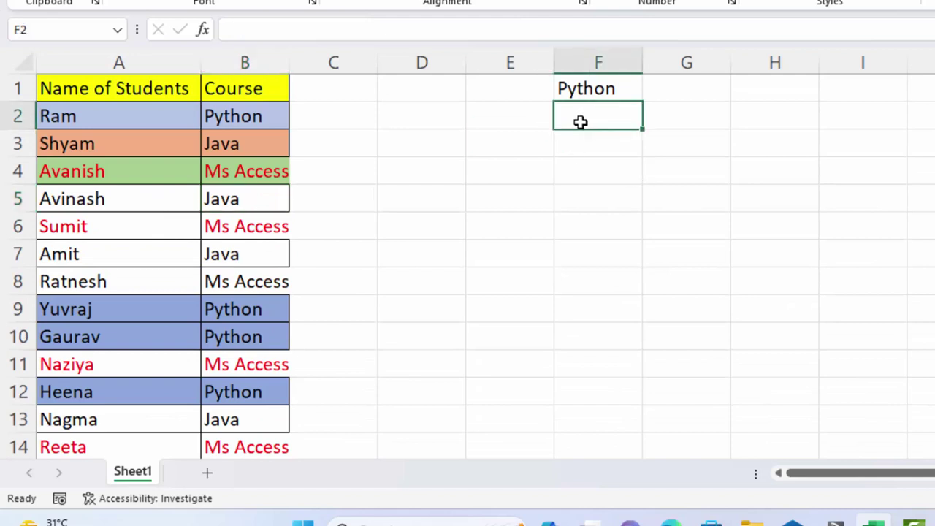
{"action": "left_click_drag", "start_coordinate": [177, 117], "coordinate": [236, 117]}
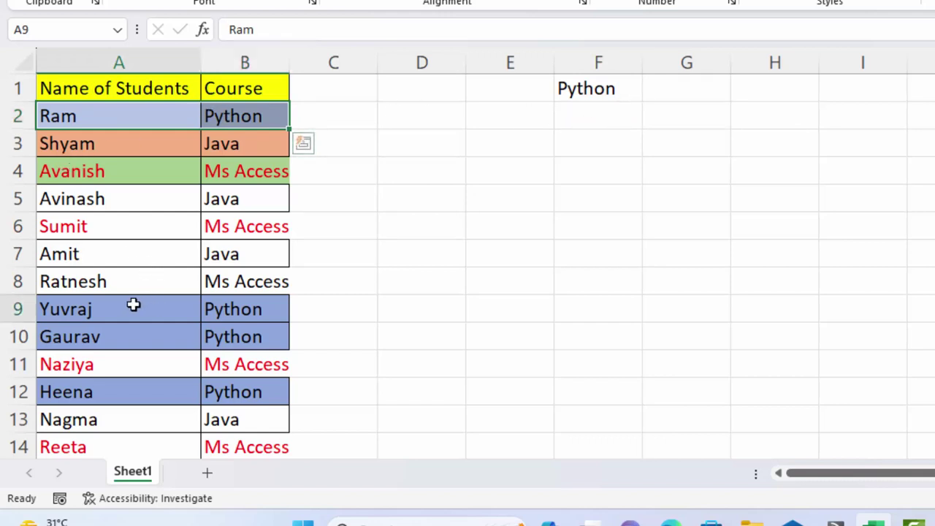
{"action": "left_click_drag", "start_coordinate": [131, 308], "coordinate": [239, 300]}
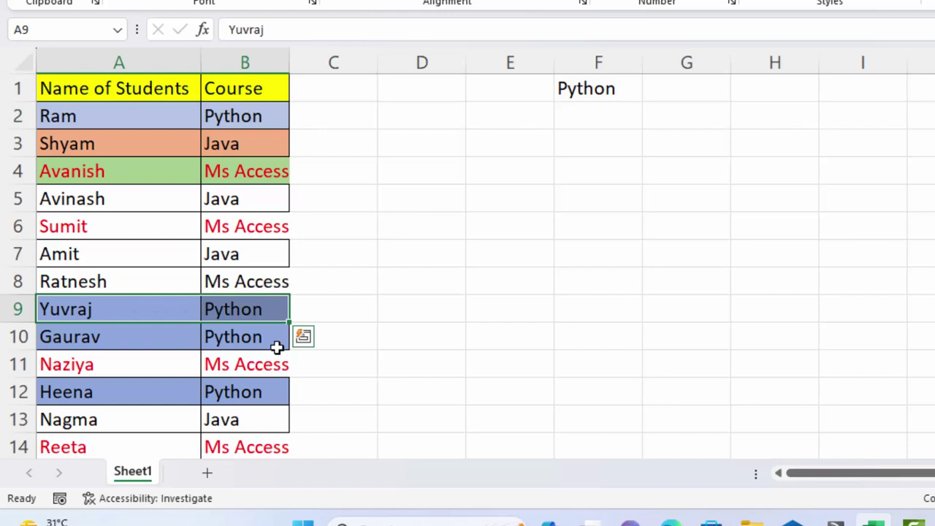
{"action": "left_click", "coordinate": [598, 122]}
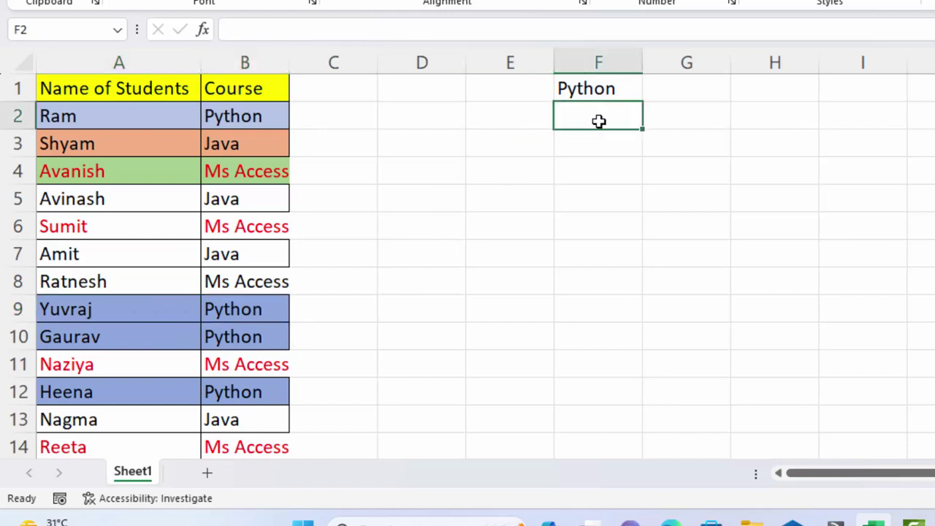
Enter =FILTER($A$2:$A$18,$B$2:$B$18="Python") in F2 to list the Python students
{"action": "type", "text": "=fi"}
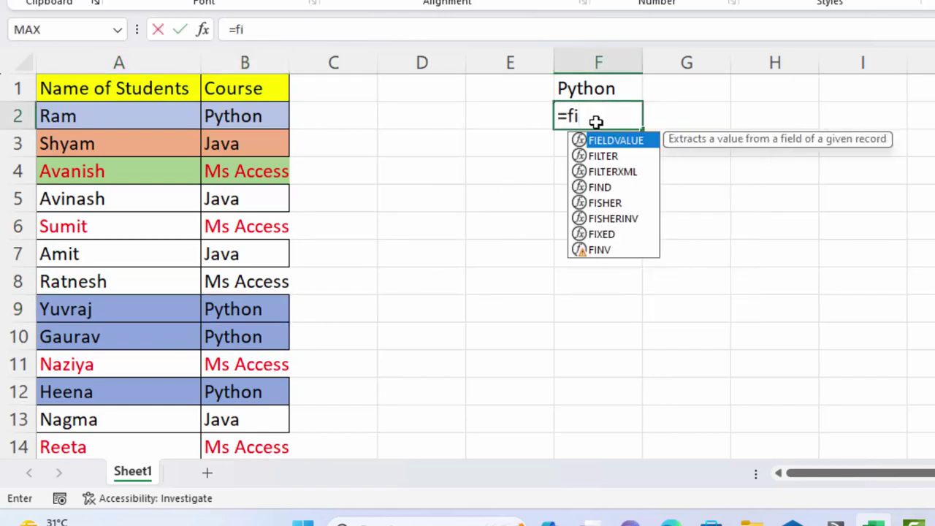
{"action": "type", "text": "lt"}
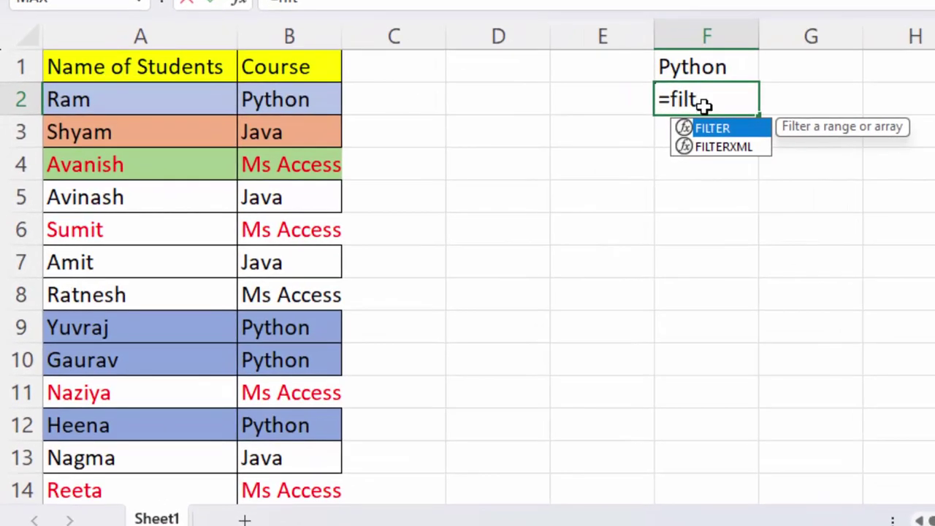
{"action": "key", "text": "Tab"}
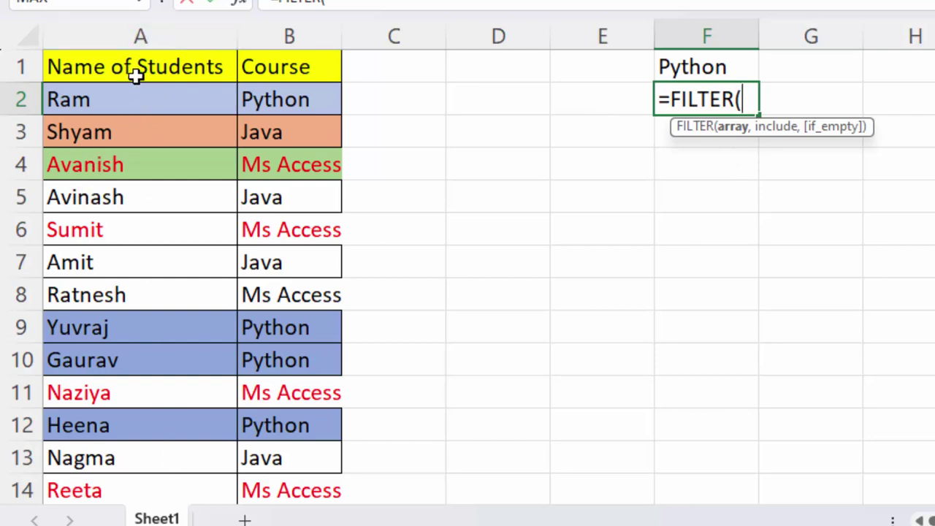
{"action": "mouse_move", "coordinate": [125, 99]}
{"action": "left_mouse_down"}
{"action": "mouse_move", "coordinate": [125, 451]}
{"action": "mouse_move", "coordinate": [129, 432]}
{"action": "left_mouse_up"}
{"action": "scroll", "coordinate": [126, 394], "scroll_direction": "up", "scroll_amount": 2}
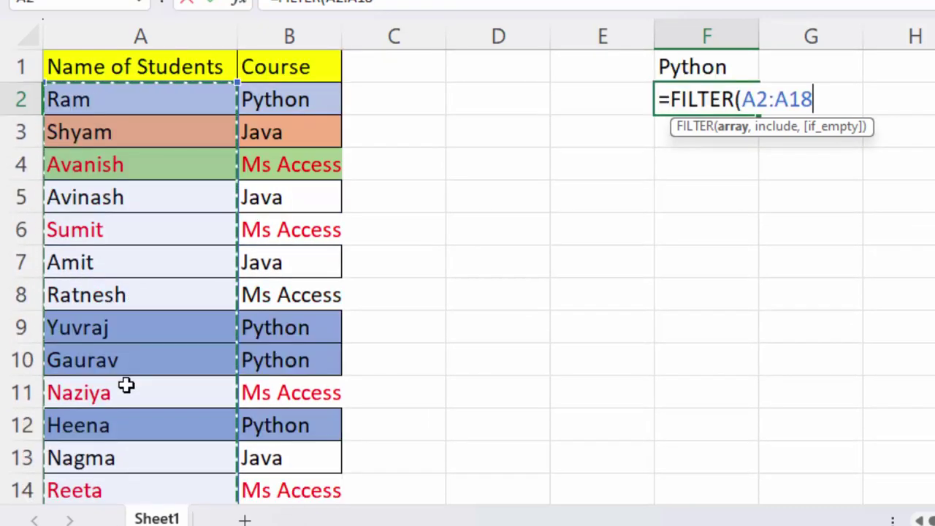
{"action": "key", "text": "F4"}
{"action": "type", "text": "$A$18,"}
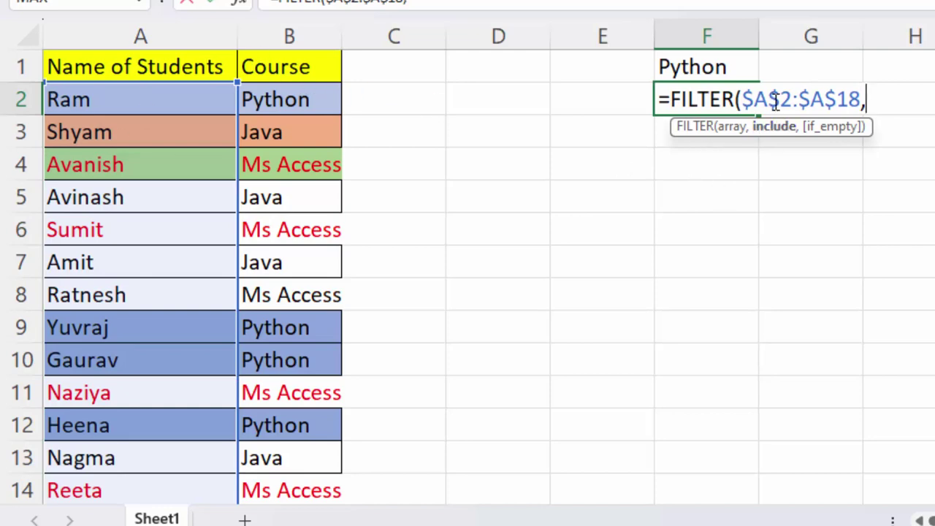
{"action": "mouse_move", "coordinate": [292, 95]}
{"action": "left_mouse_down"}
{"action": "mouse_move", "coordinate": [281, 520]}
{"action": "mouse_move", "coordinate": [280, 450]}
{"action": "left_mouse_up"}
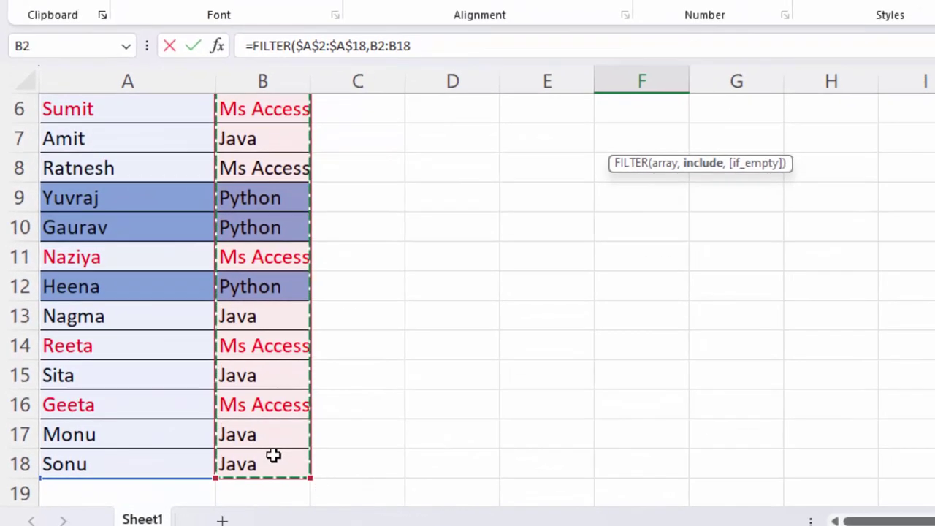
{"action": "key", "text": "F4"}
{"action": "type", "text": "$B$18="}
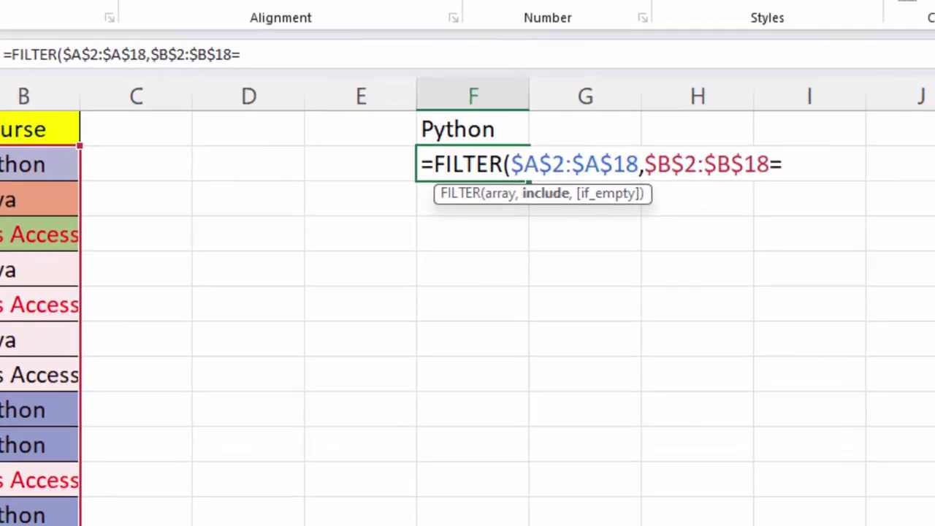
{"action": "type", "text": "\"P"}
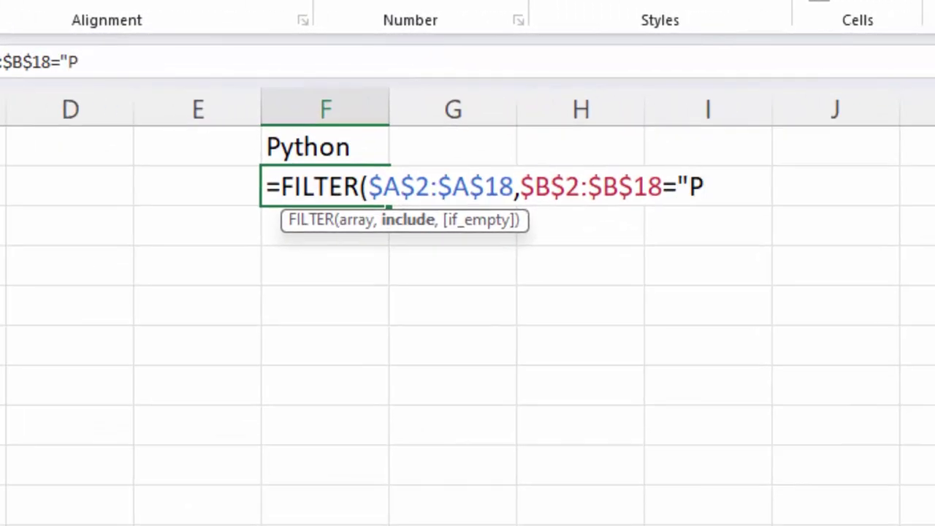
{"action": "key", "text": "BackSpace"}
{"action": "type", "text": "P"}
{"action": "key", "text": "BackSpace"}
{"action": "type", "text": "ytho"}
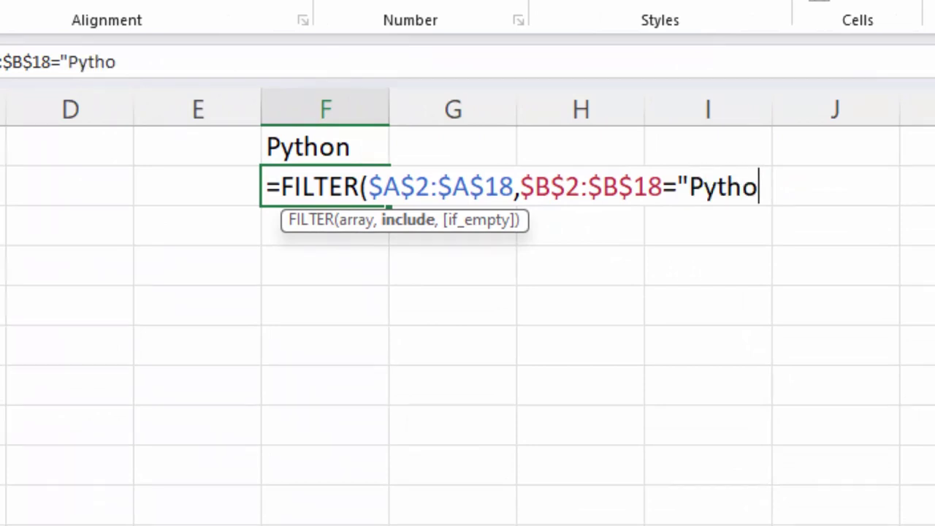
{"action": "type", "text": "n\")"}
{"action": "key", "text": "Return"}
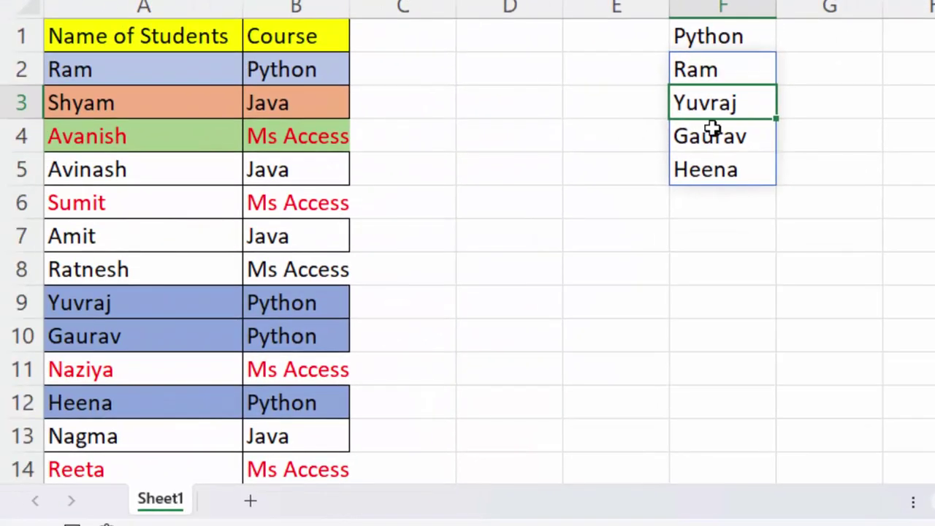
Enter =FILTER($A$2:$A$18,$B$2:$B$18="java") in G2 under the Java heading, with absolute ranges
{"action": "left_click", "coordinate": [804, 43]}
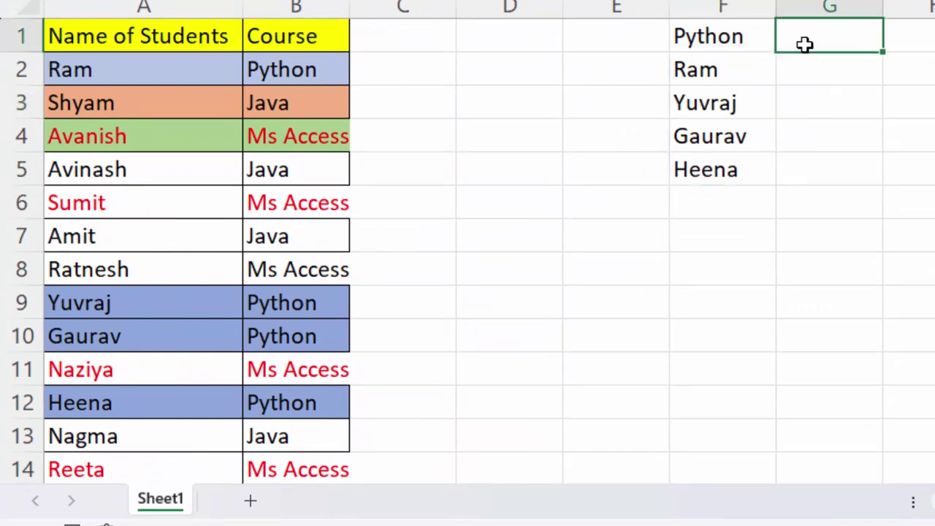
{"action": "type", "text": "Java"}
{"action": "left_click", "coordinate": [793, 72]}
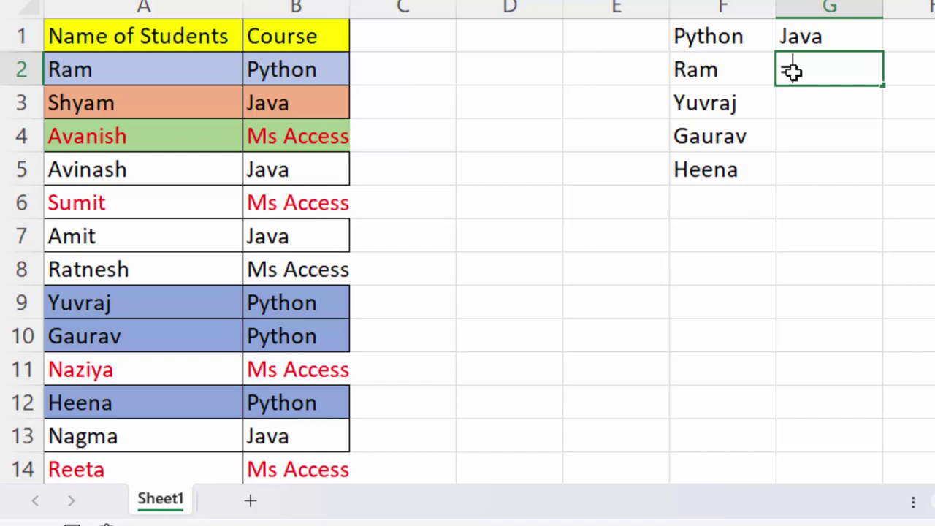
{"action": "type", "text": "filt"}
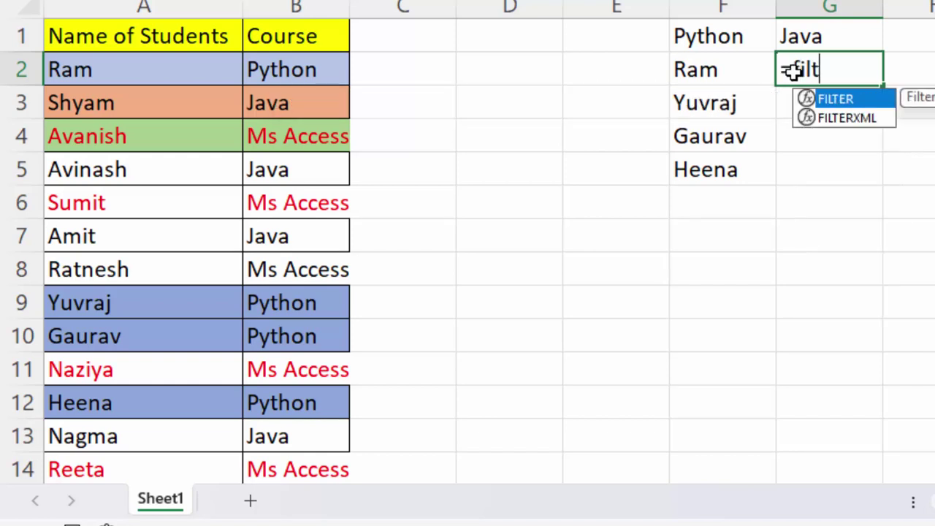
{"action": "key", "text": "Tab"}
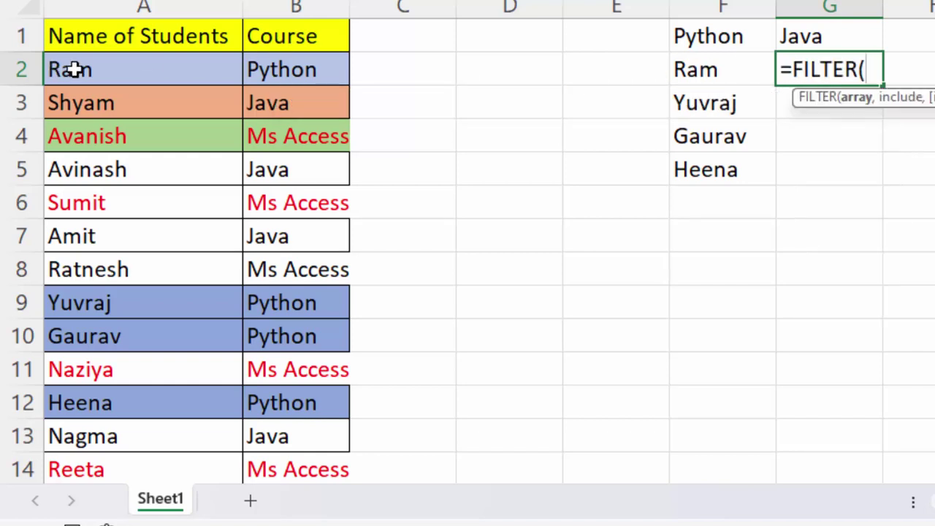
{"action": "mouse_move", "coordinate": [73, 71]}
{"action": "left_mouse_down"}
{"action": "mouse_move", "coordinate": [107, 454]}
{"action": "mouse_move", "coordinate": [159, 399]}
{"action": "mouse_move", "coordinate": [152, 401]}
{"action": "left_mouse_up"}
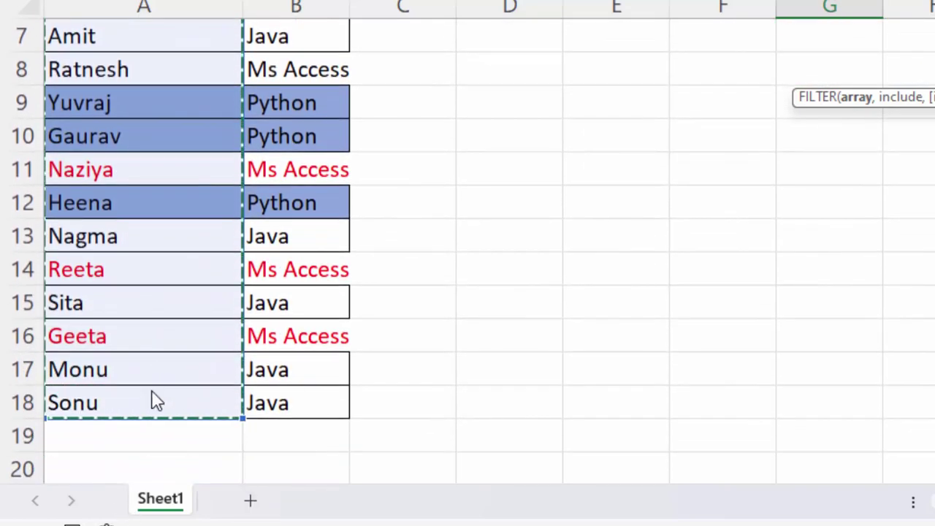
{"action": "key", "text": "F4"}
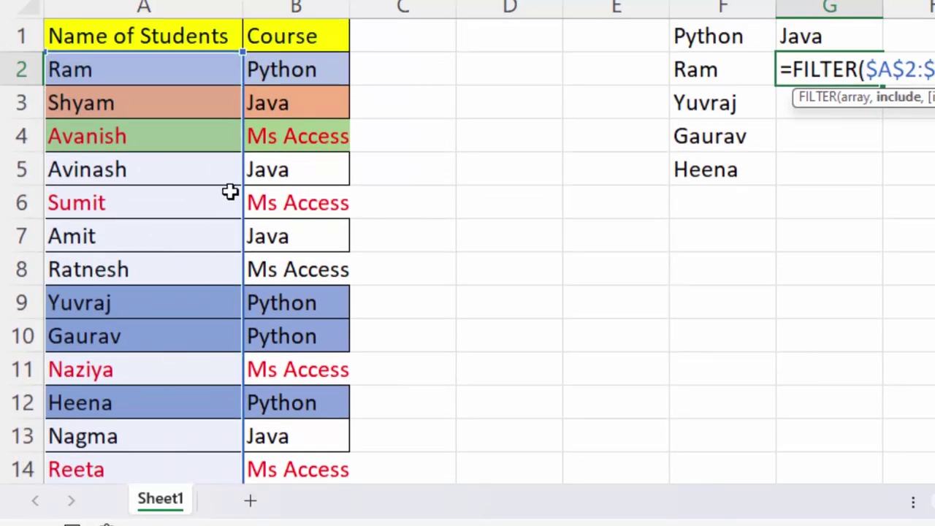
{"action": "type", "text": ","}
{"action": "left_click_drag", "start_coordinate": [262, 121], "coordinate": [286, 447]}
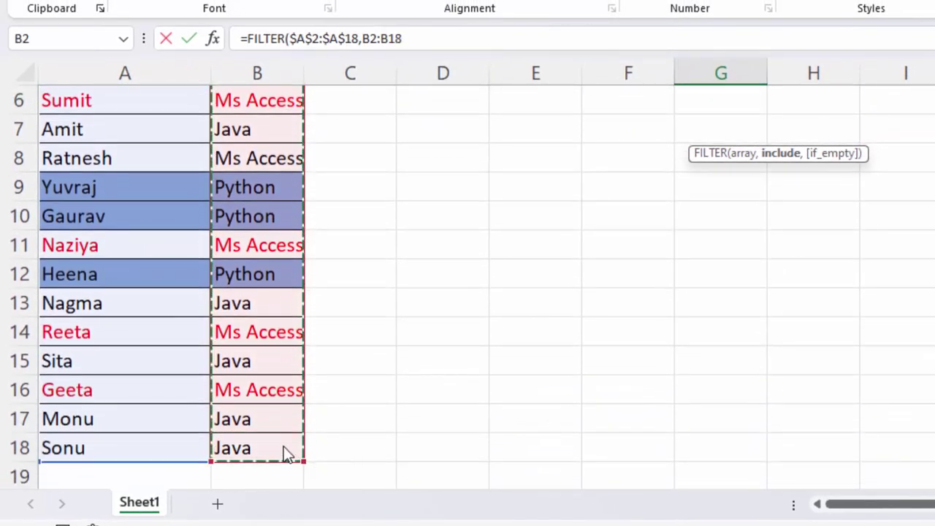
{"action": "key", "text": "F4"}
{"action": "type", "text": "$B$18=\"j"}
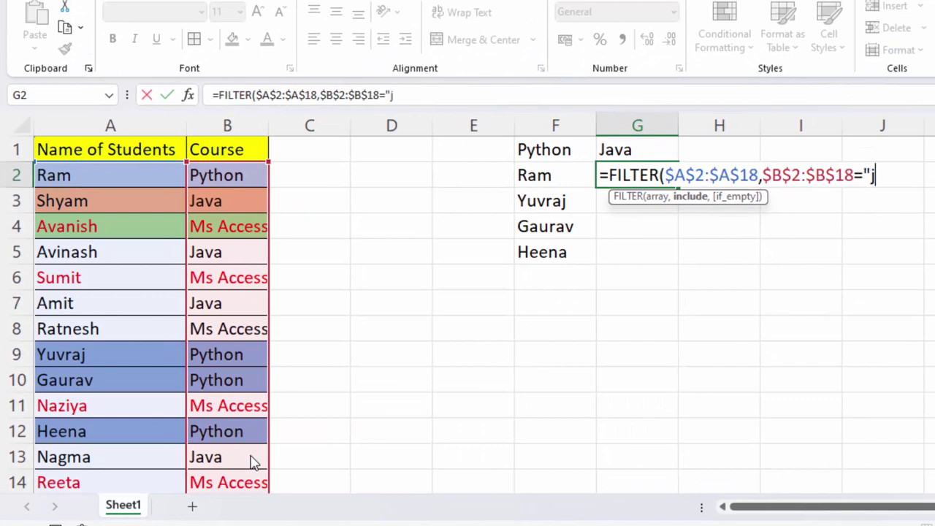
{"action": "type", "text": ")"}
{"action": "key", "text": "Return"}
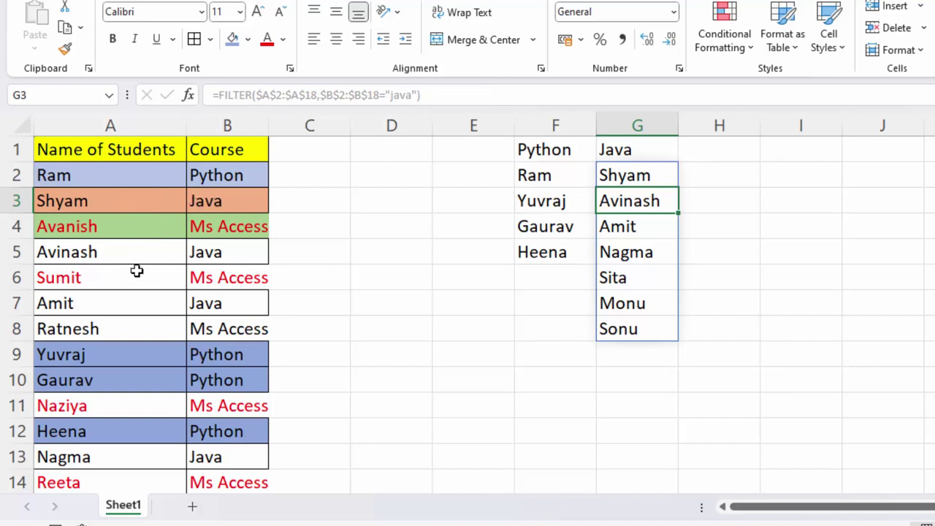
Fill the name and course cells of rows 5, 7 and 13 orange
{"action": "left_click_drag", "start_coordinate": [136, 252], "coordinate": [198, 252]}
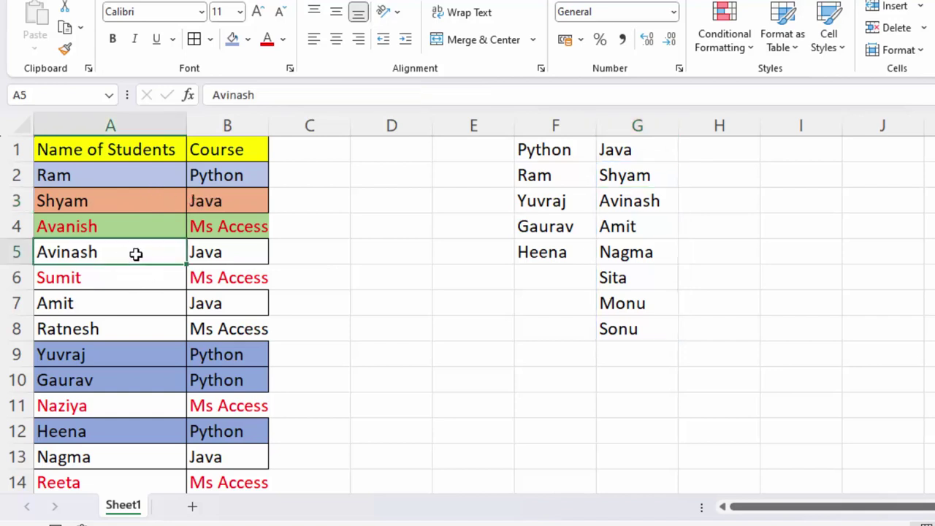
{"action": "left_click", "coordinate": [250, 39]}
{"action": "left_click", "coordinate": [297, 128]}
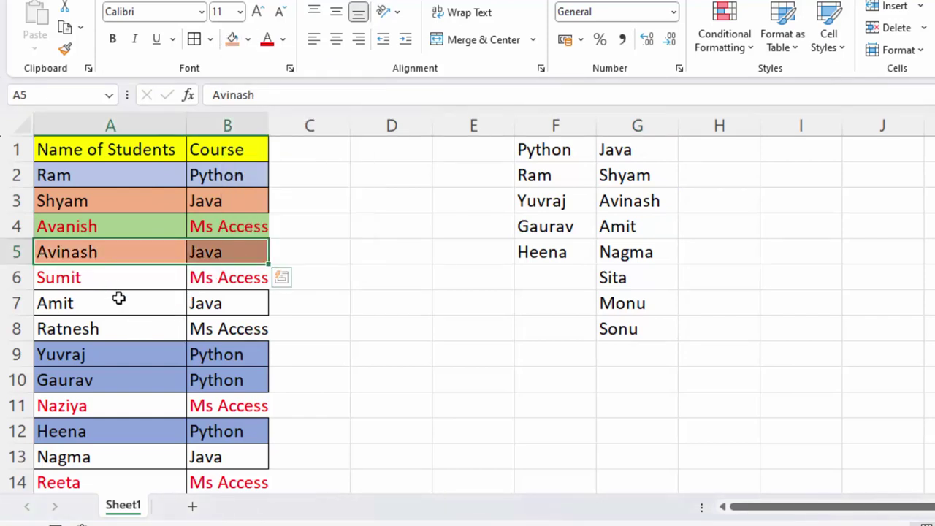
{"action": "left_click_drag", "start_coordinate": [119, 299], "coordinate": [204, 302]}
{"action": "left_click", "coordinate": [232, 39]}
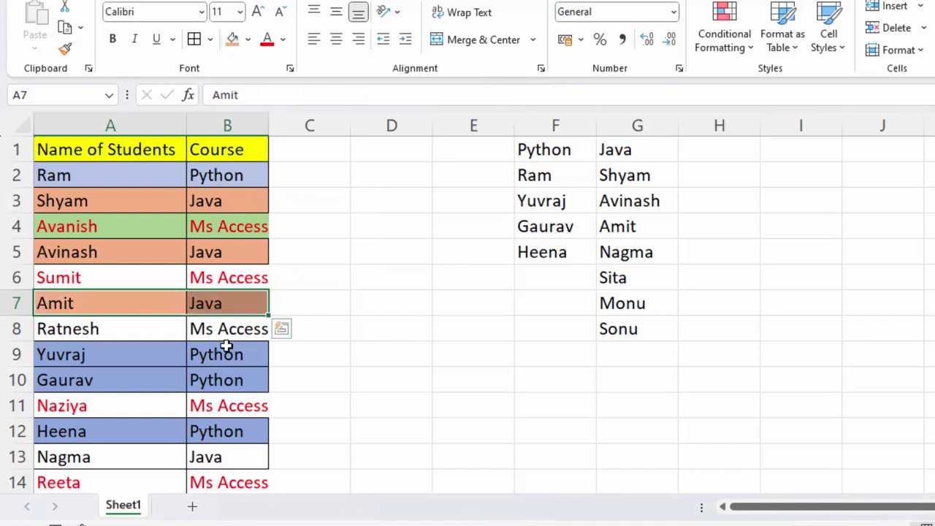
{"action": "scroll", "coordinate": [204, 414], "scroll_direction": "down", "scroll_amount": 1}
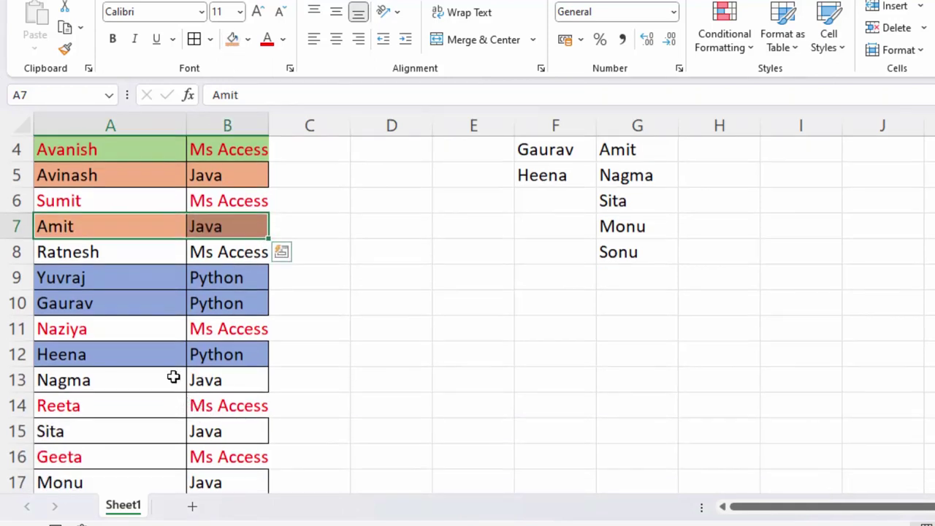
{"action": "left_click_drag", "start_coordinate": [128, 374], "coordinate": [209, 380]}
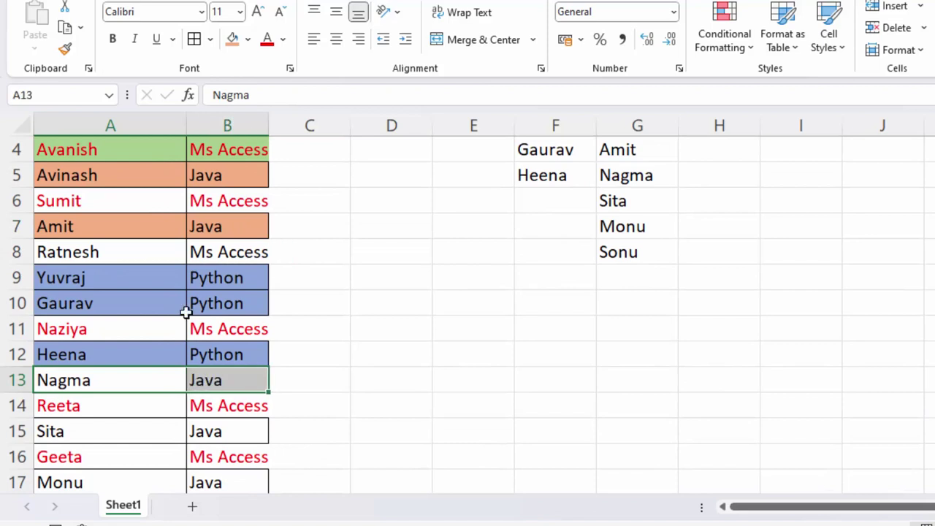
{"action": "left_click", "coordinate": [232, 40]}
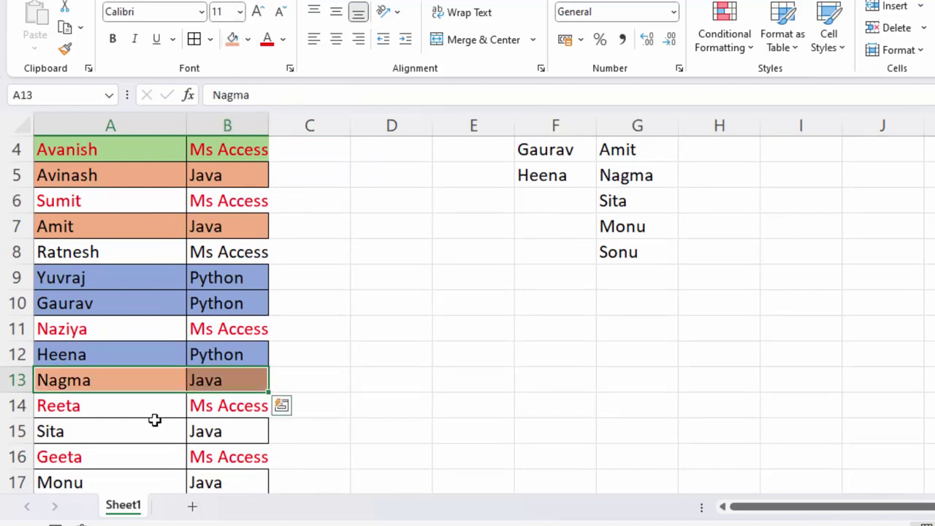
Fill the name and course cells of rows 15, 17 and 18 orange
{"action": "left_click_drag", "start_coordinate": [113, 431], "coordinate": [207, 435]}
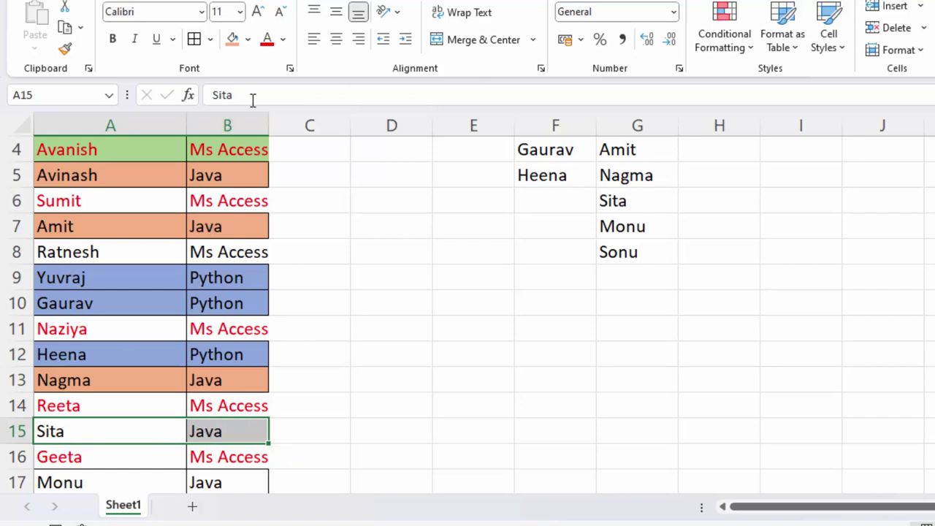
{"action": "left_click", "coordinate": [233, 41]}
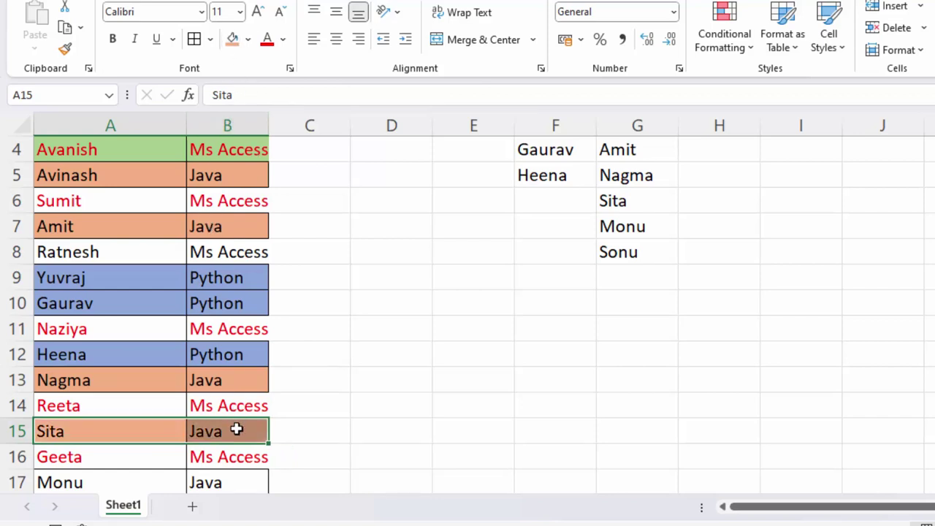
{"action": "scroll", "coordinate": [236, 430], "scroll_direction": "down", "scroll_amount": 1}
{"action": "left_click_drag", "start_coordinate": [138, 407], "coordinate": [219, 407]}
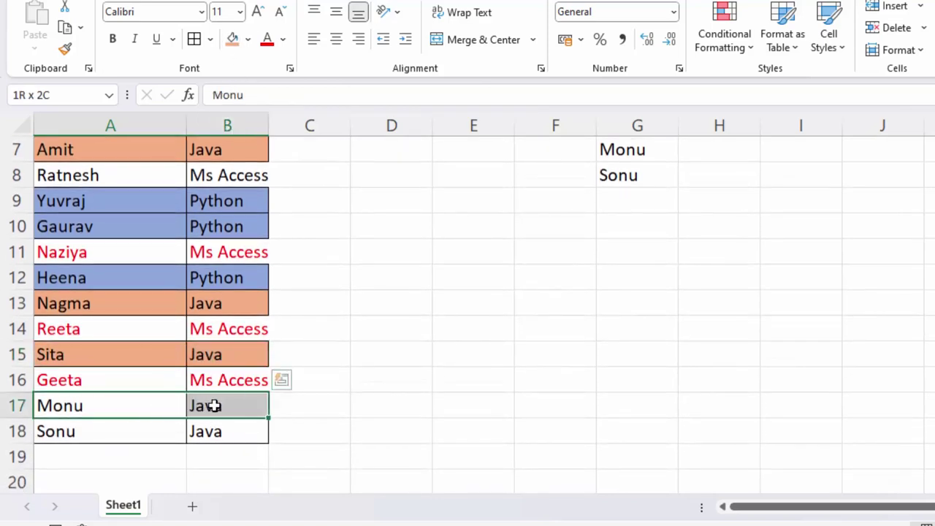
{"action": "scroll", "coordinate": [332, 411], "scroll_direction": "up", "scroll_amount": 2}
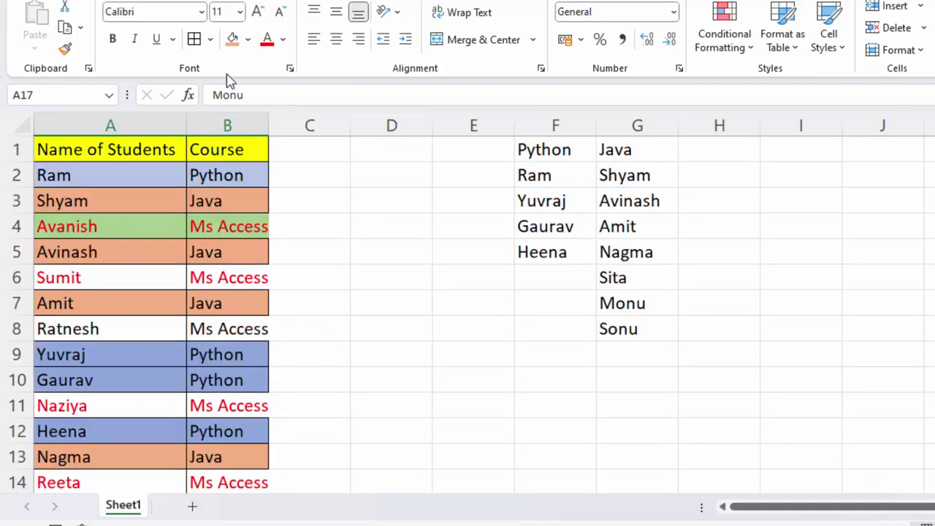
{"action": "left_click", "coordinate": [232, 40]}
{"action": "scroll", "coordinate": [227, 46], "scroll_direction": "down", "scroll_amount": 2}
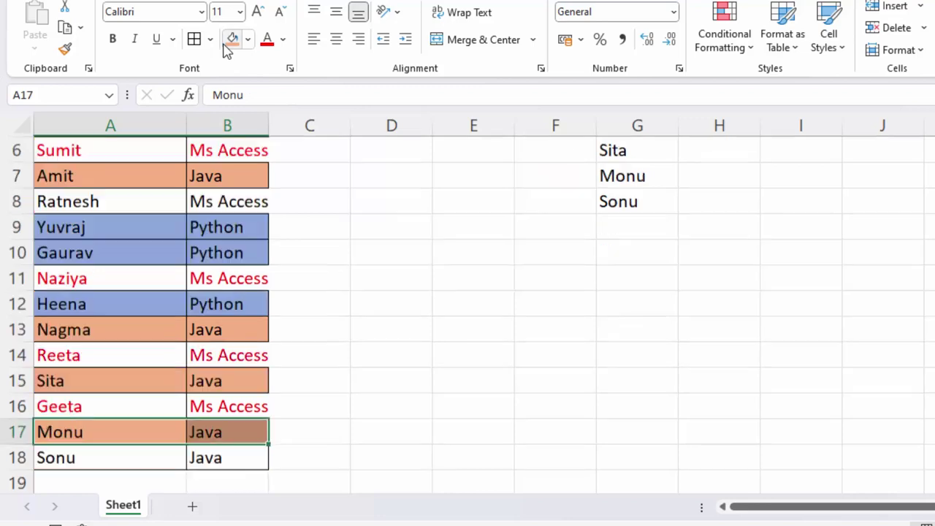
{"action": "scroll", "coordinate": [236, 328], "scroll_direction": "down", "scroll_amount": 2}
{"action": "left_click_drag", "start_coordinate": [150, 328], "coordinate": [197, 329]}
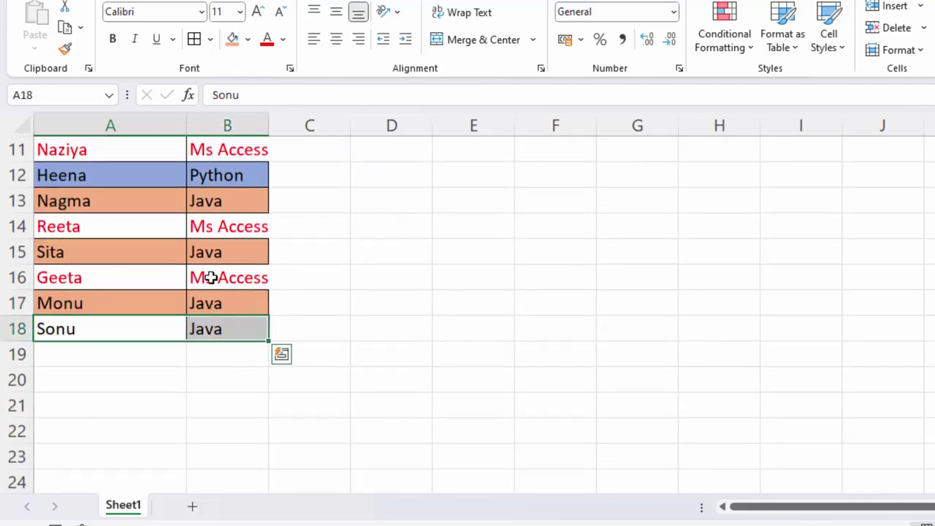
{"action": "left_click", "coordinate": [232, 40]}
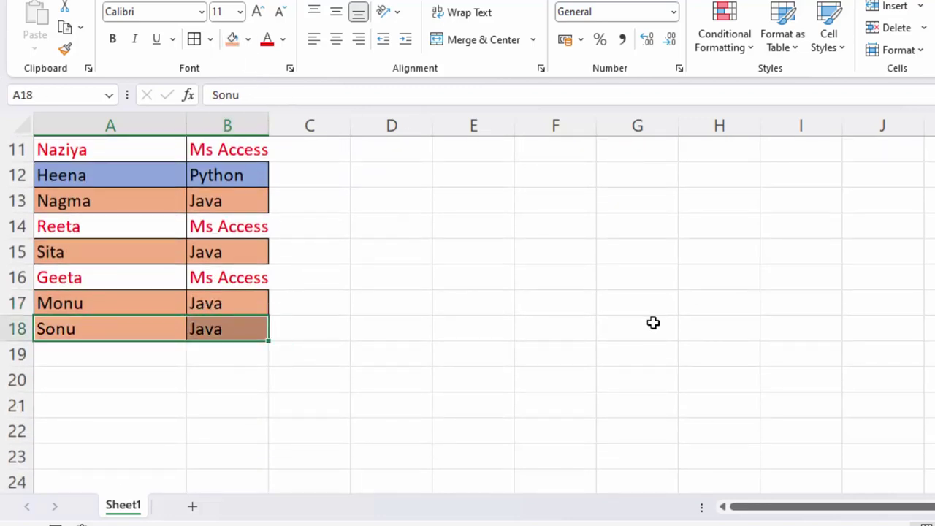
{"action": "scroll", "coordinate": [653, 323], "scroll_direction": "up", "scroll_amount": 3}
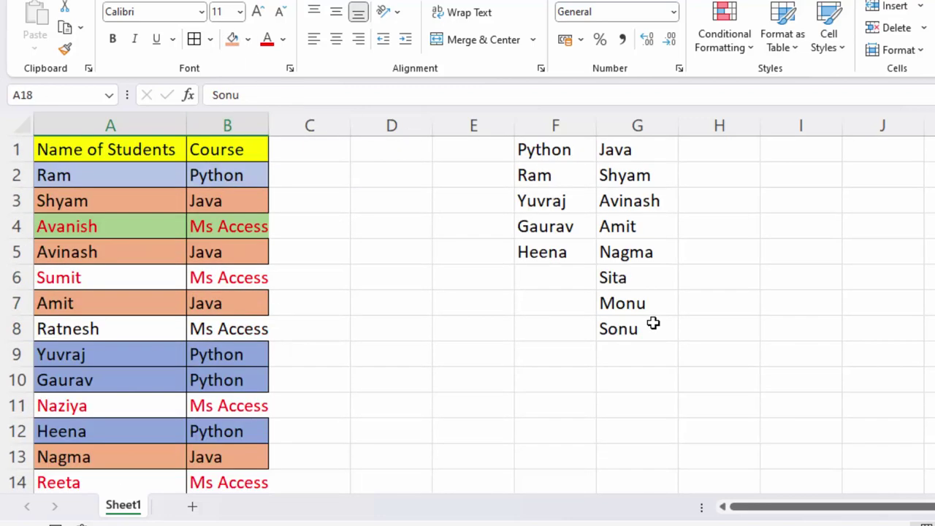
Check the FILTER formula in G2 and the spilled Java names down column G
{"action": "left_click", "coordinate": [626, 172]}
{"action": "left_click", "coordinate": [634, 199]}
{"action": "left_click", "coordinate": [636, 232]}
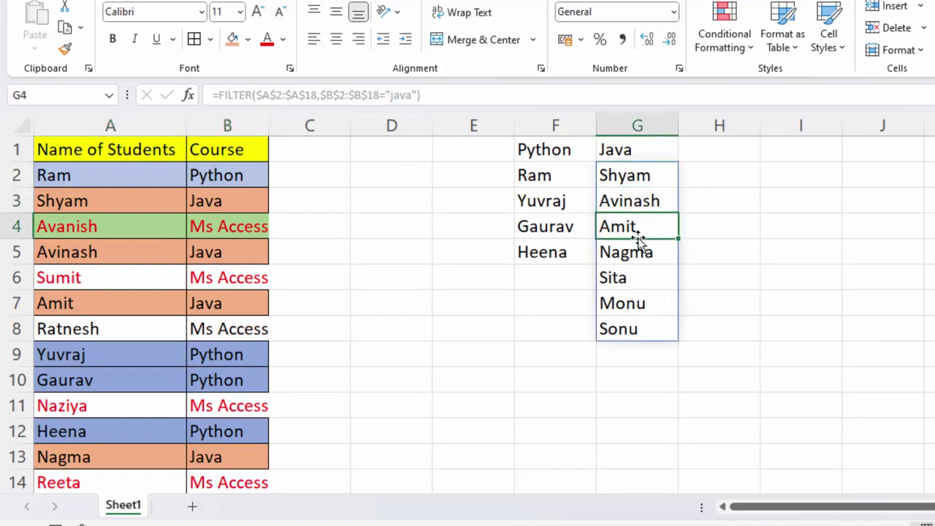
{"action": "left_click", "coordinate": [637, 250]}
{"action": "left_click", "coordinate": [641, 303]}
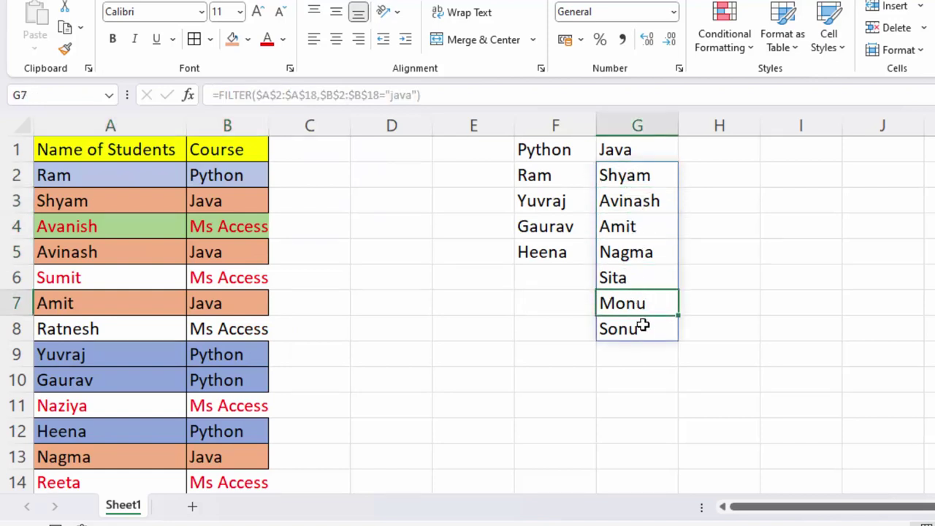
Head H1 'Ms Access' and enter =FILTER($A$2:$A$18,$B$2:$B$18="Ms Access") in H2
{"action": "left_click", "coordinate": [694, 144]}
{"action": "type", "text": "Ms Access"}
{"action": "key", "text": "Return"}
{"action": "type", "text": "=f"}
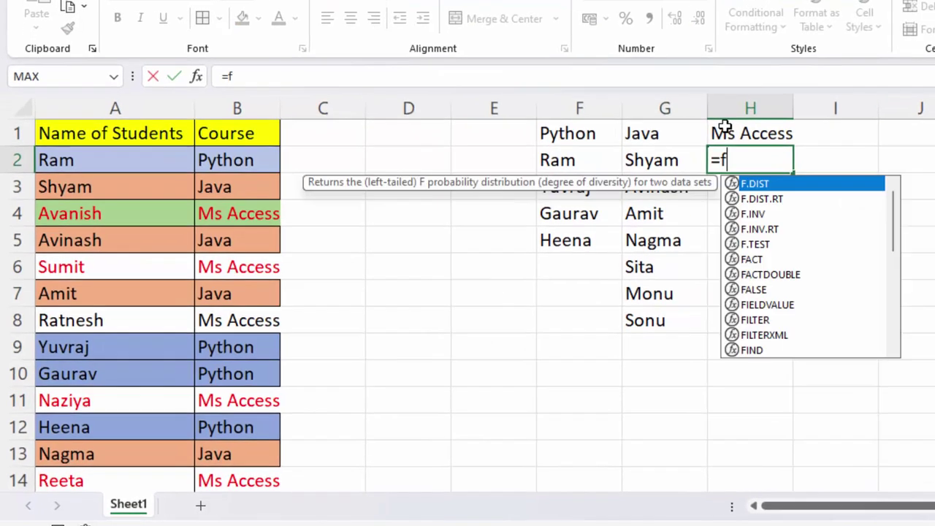
{"action": "type", "text": "ilr"}
{"action": "key", "text": "BackSpace"}
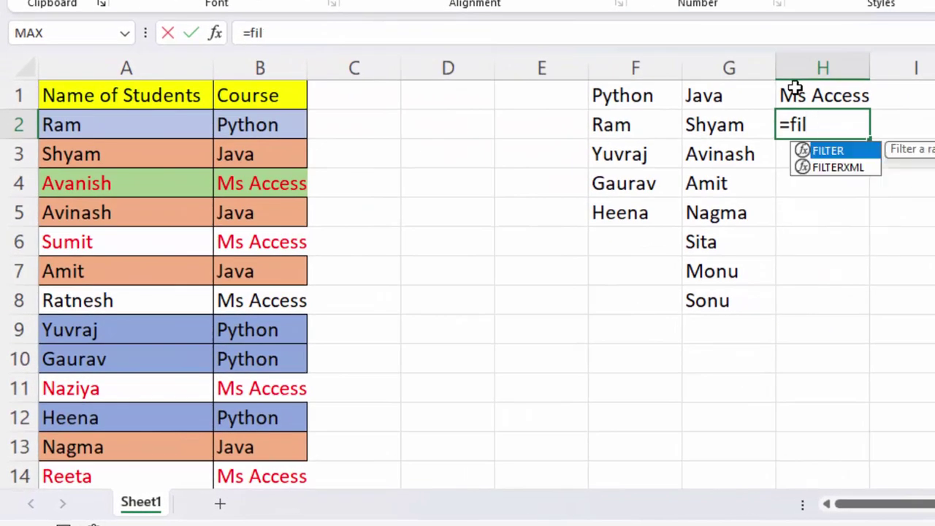
{"action": "key", "text": "Tab"}
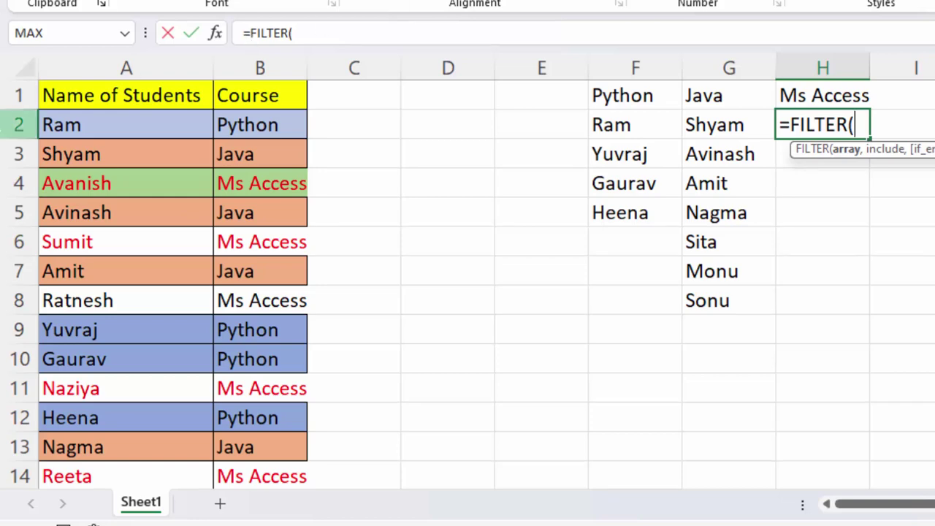
{"action": "mouse_move", "coordinate": [125, 121]}
{"action": "left_mouse_down"}
{"action": "mouse_move", "coordinate": [169, 492]}
{"action": "mouse_move", "coordinate": [177, 400]}
{"action": "left_mouse_up"}
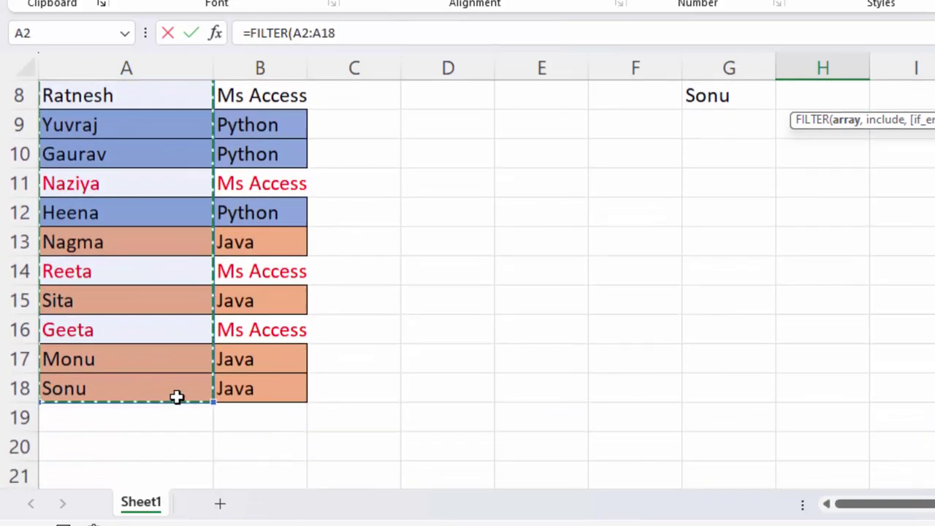
{"action": "key", "text": "F4"}
{"action": "type", "text": "$A$18,"}
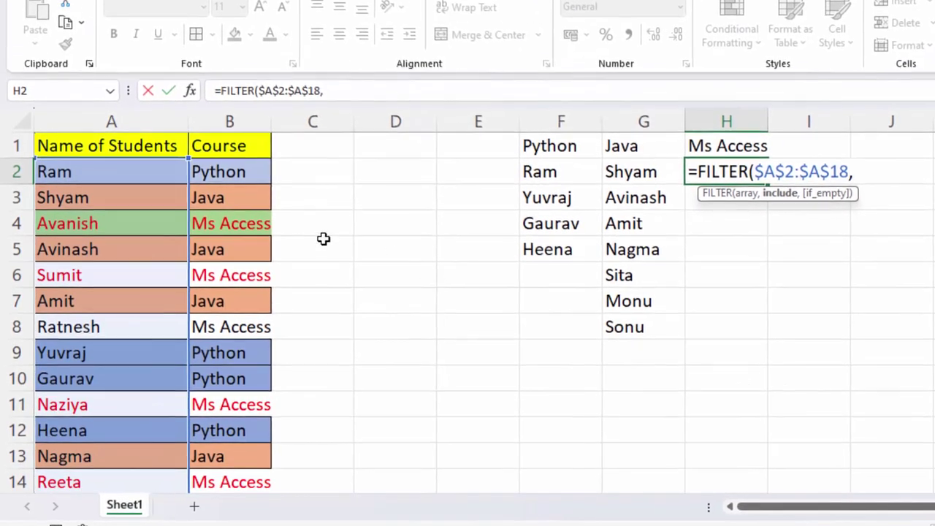
{"action": "mouse_move", "coordinate": [209, 164]}
{"action": "left_mouse_down"}
{"action": "mouse_move", "coordinate": [244, 385]}
{"action": "mouse_move", "coordinate": [246, 456]}
{"action": "left_mouse_up"}
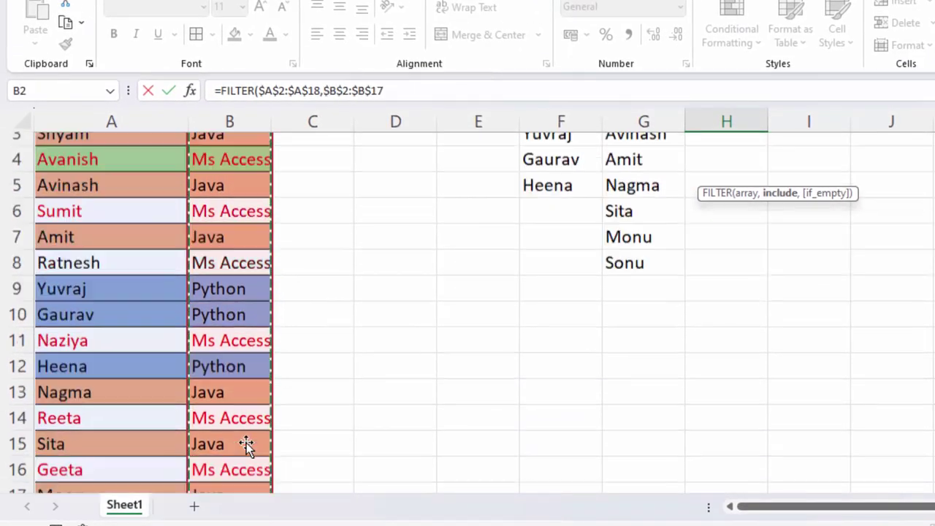
{"action": "key", "text": "F4"}
{"action": "type", "text": "=\"Ms Access\""}
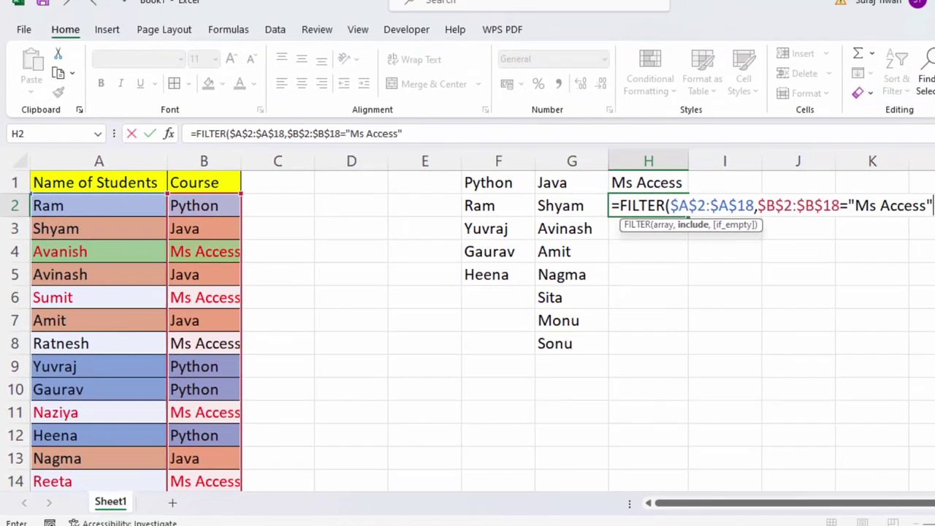
{"action": "type", "text": ")"}
{"action": "key", "text": "Return"}
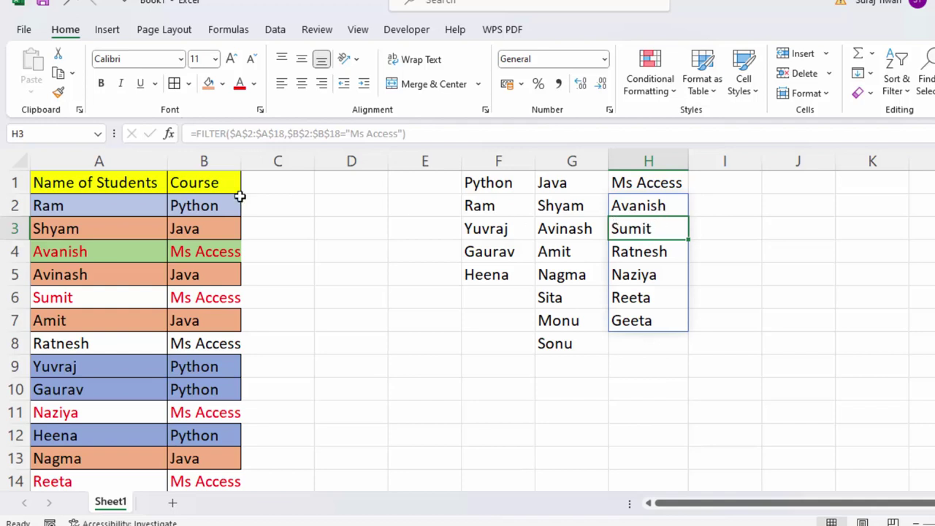
{"action": "left_click_drag", "start_coordinate": [114, 256], "coordinate": [187, 255]}
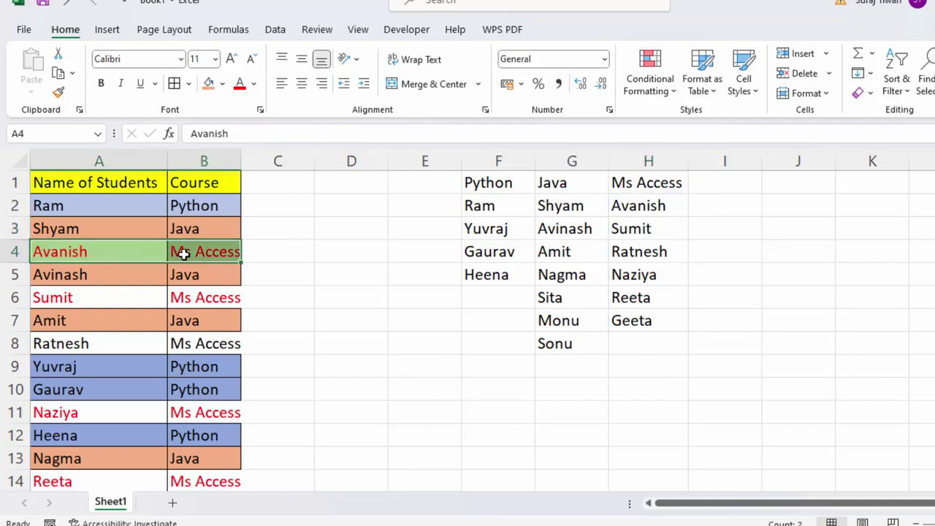
Format-paint Avanish's green row onto Sumit's, Ratnesh's and Naziya's rows
{"action": "left_click", "coordinate": [59, 92]}
{"action": "left_click_drag", "start_coordinate": [143, 297], "coordinate": [196, 297]}
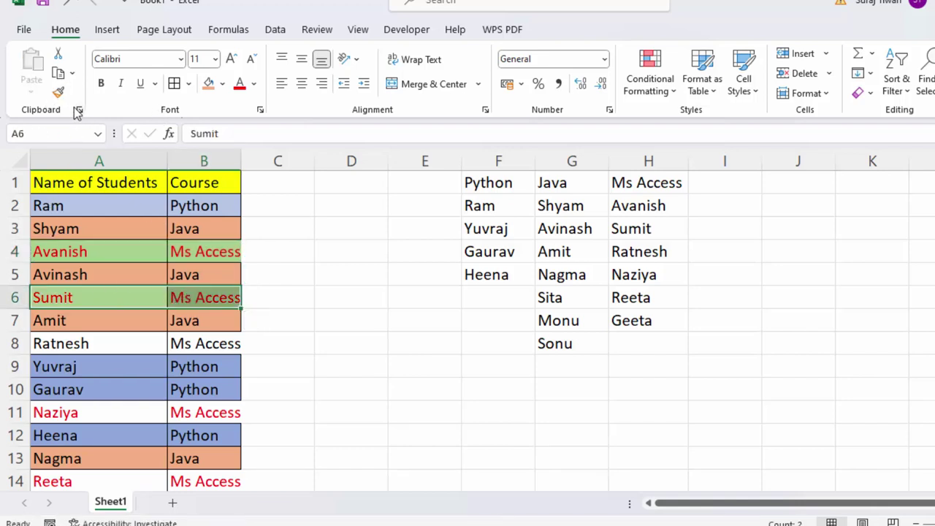
{"action": "left_click", "coordinate": [58, 92]}
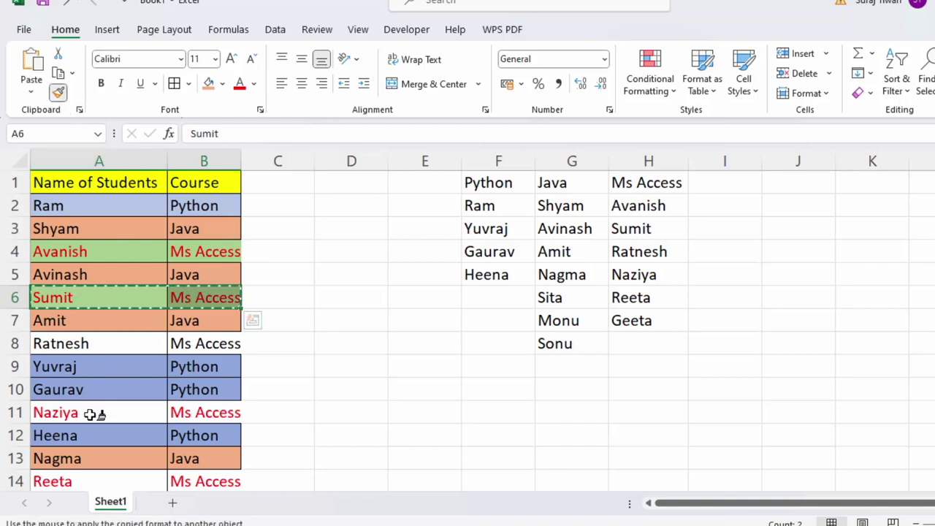
{"action": "left_click_drag", "start_coordinate": [78, 344], "coordinate": [175, 344]}
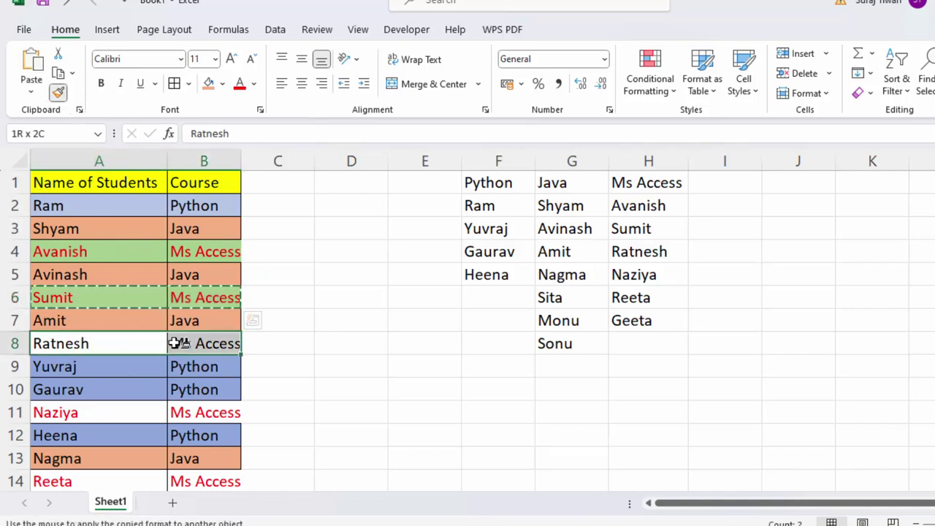
{"action": "left_click", "coordinate": [58, 93]}
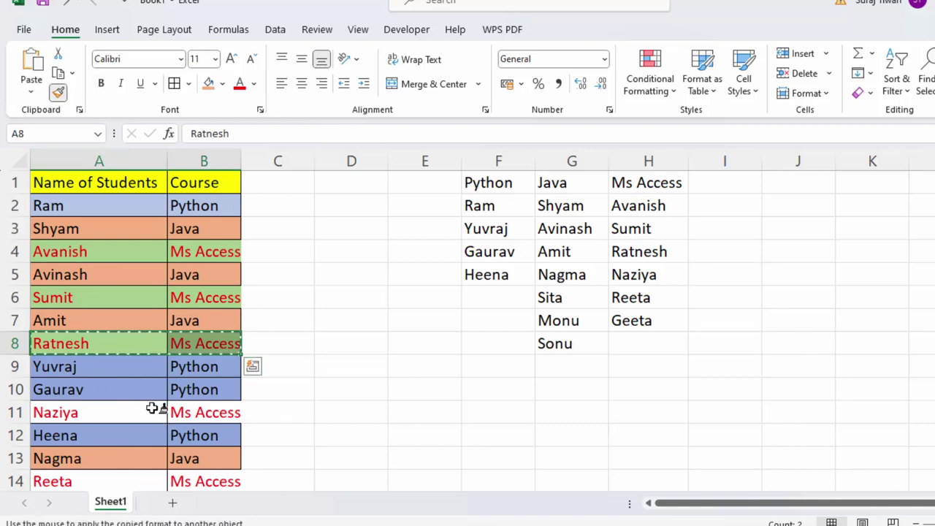
{"action": "left_click_drag", "start_coordinate": [151, 408], "coordinate": [194, 410]}
{"action": "scroll", "coordinate": [161, 426], "scroll_direction": "down", "scroll_amount": 1}
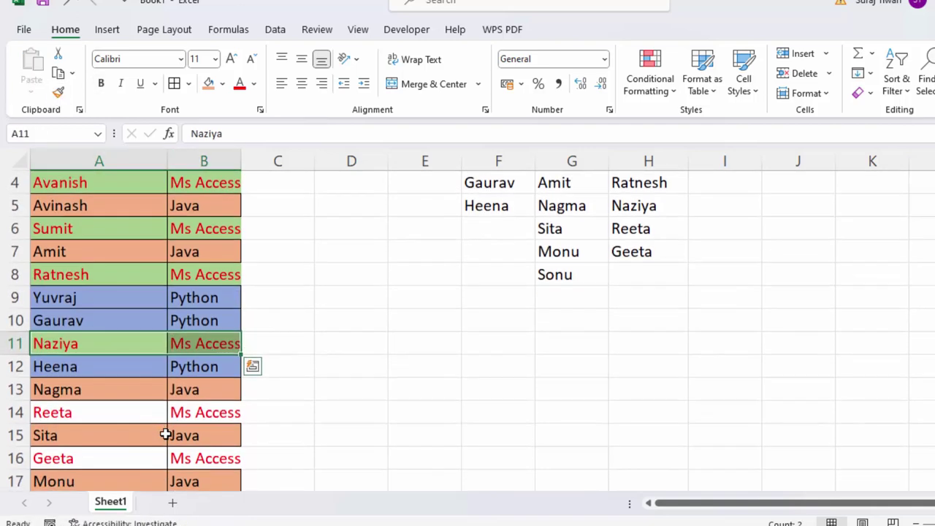
{"action": "left_click_drag", "start_coordinate": [110, 409], "coordinate": [188, 410]}
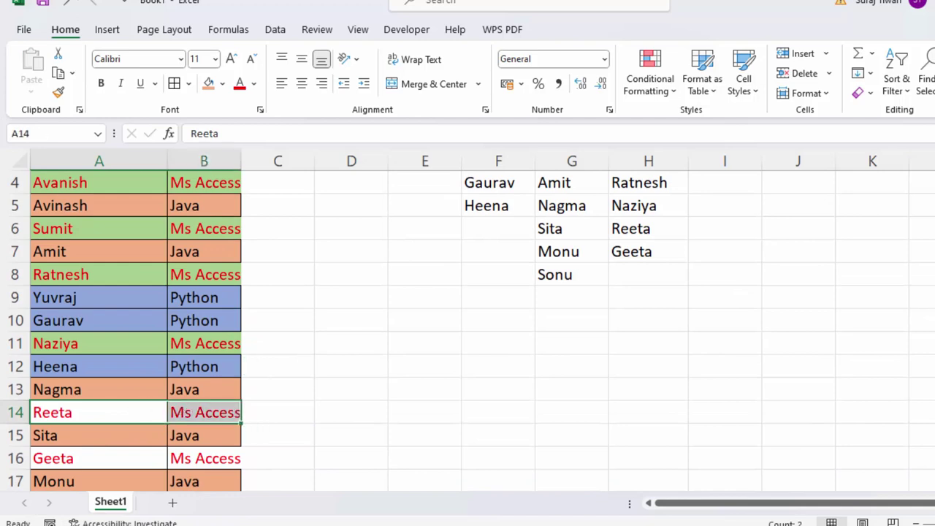
Format-paint the green row style onto Reeta's and Geeta's rows
{"action": "left_click", "coordinate": [58, 92]}
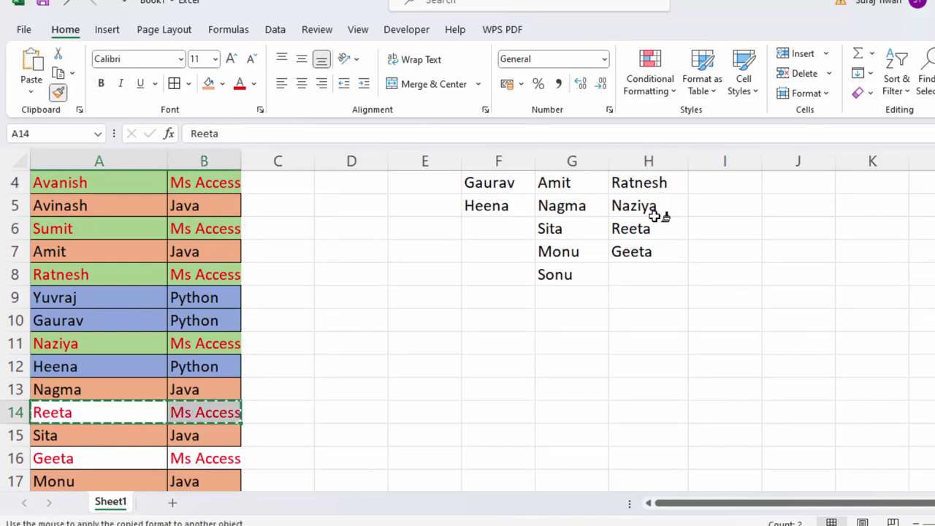
{"action": "left_click_drag", "start_coordinate": [105, 413], "coordinate": [184, 413]}
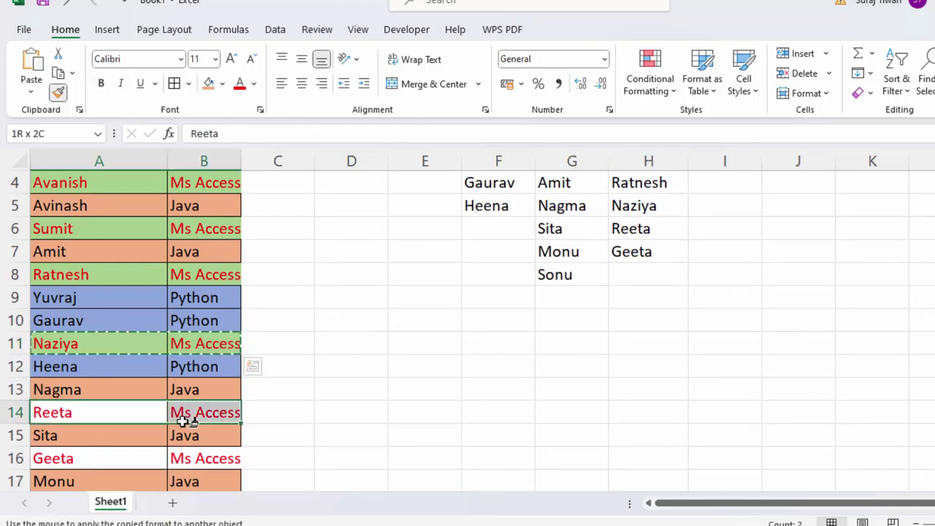
{"action": "left_click", "coordinate": [57, 93]}
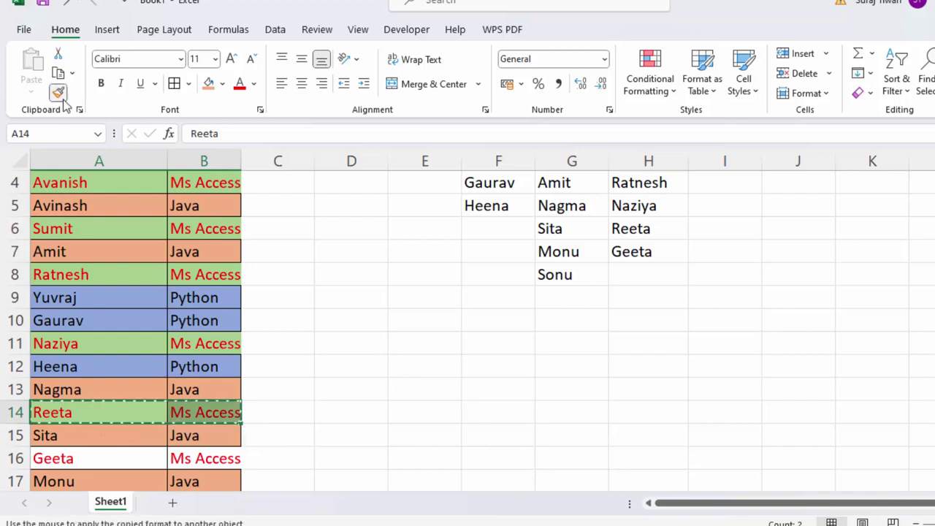
{"action": "left_click_drag", "start_coordinate": [130, 466], "coordinate": [184, 462]}
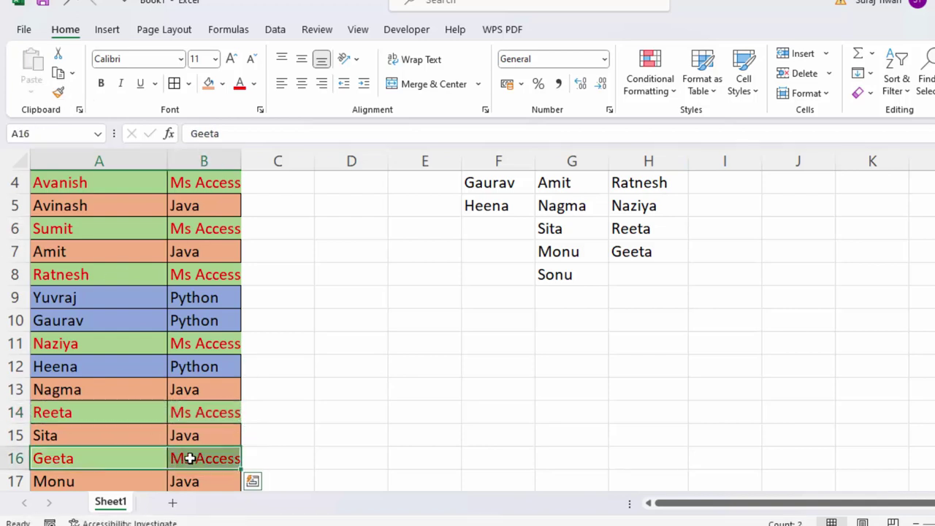
{"action": "scroll", "coordinate": [188, 460], "scroll_direction": "down", "scroll_amount": 1}
{"action": "scroll", "coordinate": [192, 458], "scroll_direction": "up", "scroll_amount": 1}
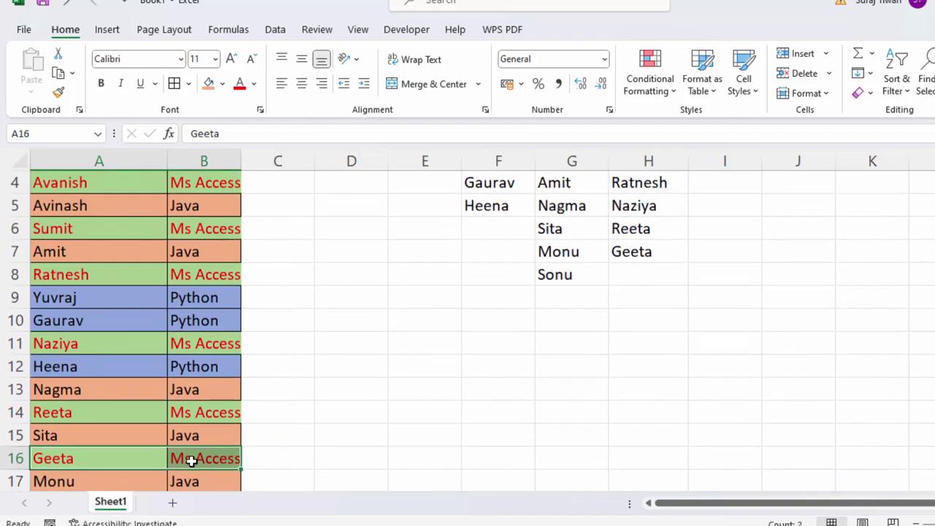
{"action": "scroll", "coordinate": [194, 453], "scroll_direction": "up", "scroll_amount": 1}
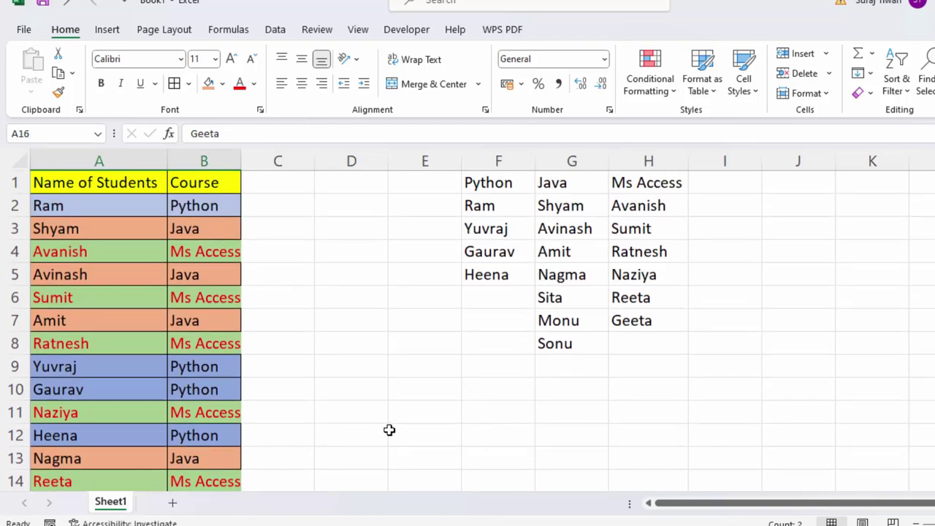